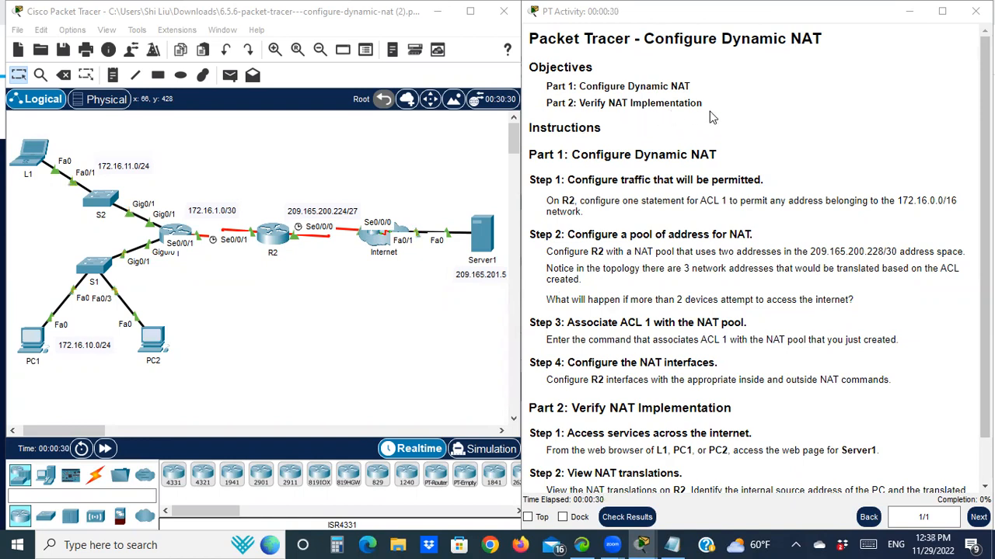
# - Examine the activity instructions and the inside and outside networks around R2 in the topology
pyautogui.scroll(-1, 615, 137)
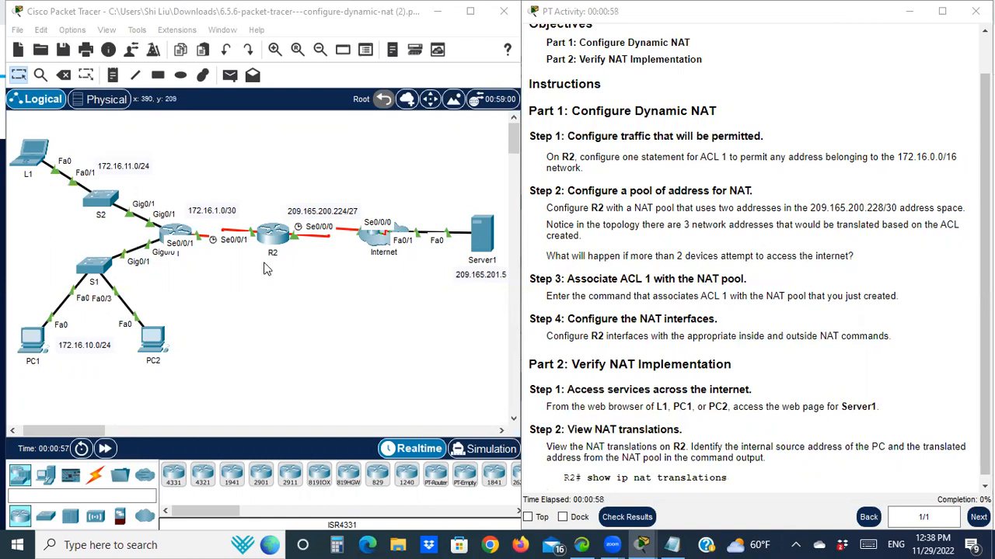
pyautogui.moveTo(17, 123); pyautogui.dragTo(246, 389)
pyautogui.moveTo(297, 129); pyautogui.dragTo(499, 371)
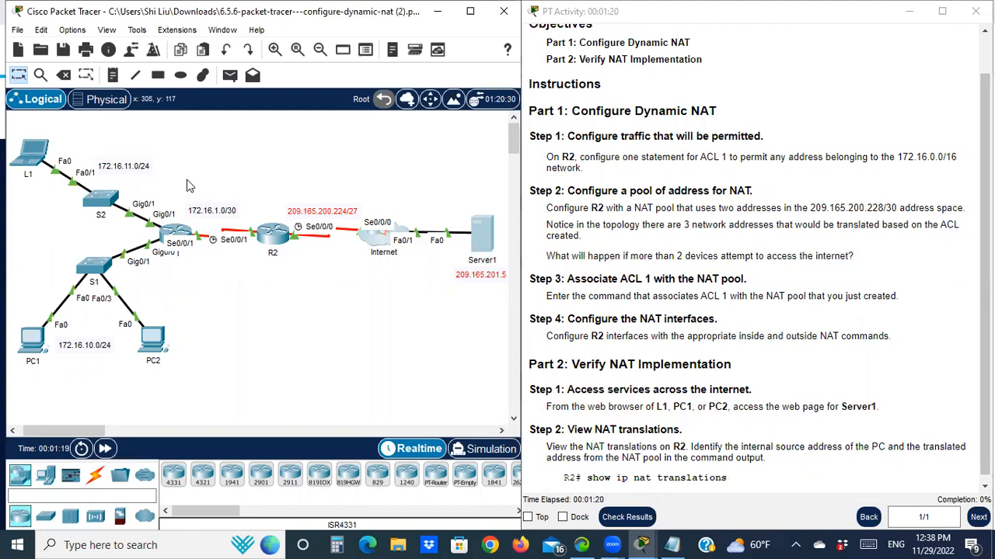
pyautogui.moveTo(14, 129); pyautogui.dragTo(249, 382)
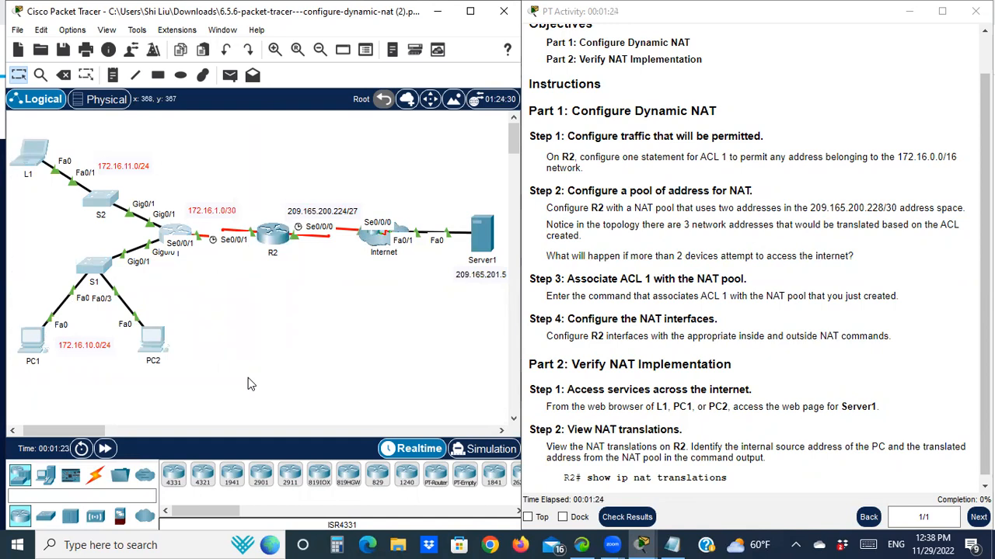
# - Open the command line of router R2 and enter global configuration mode
pyautogui.click(274, 243)
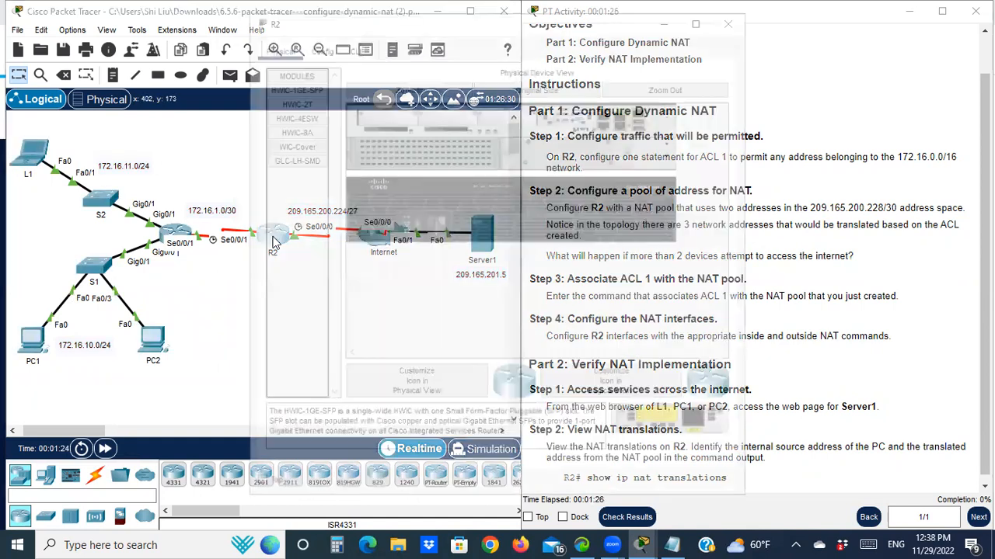
pyautogui.click(351, 45)
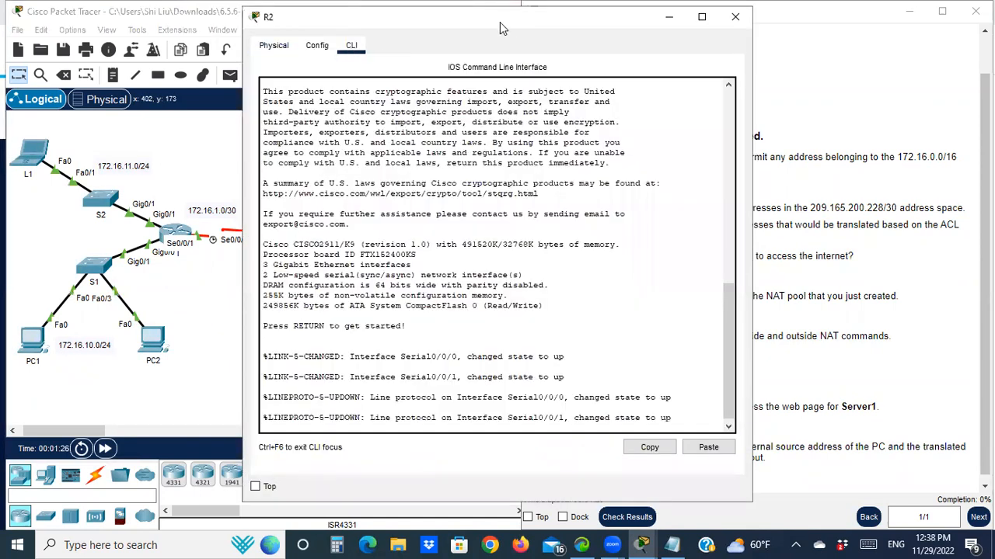
pyautogui.moveTo(499, 22); pyautogui.dragTo(263, 37)
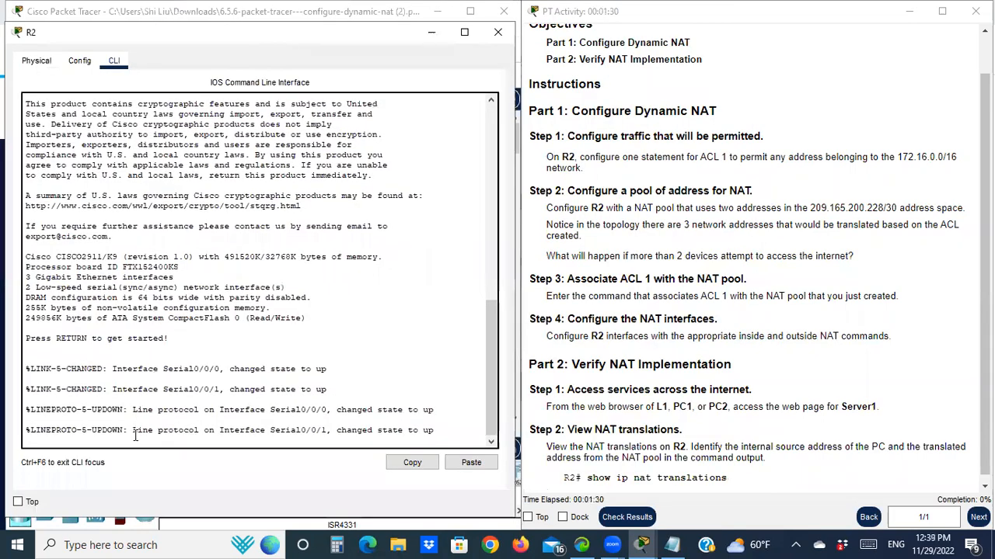
pyautogui.press('Return')
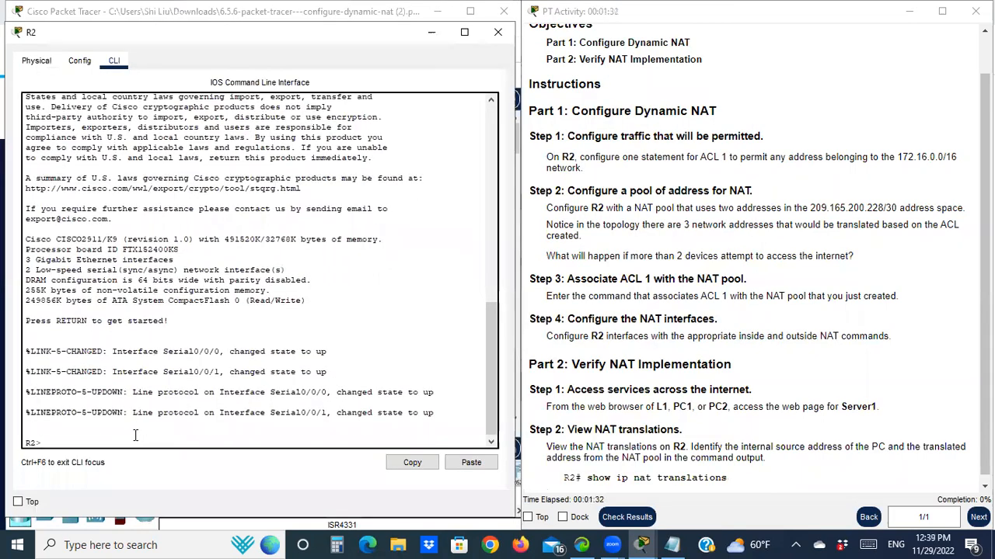
pyautogui.write('en')
pyautogui.press('Return')
pyautogui.write('conf t')
pyautogui.press('Return')
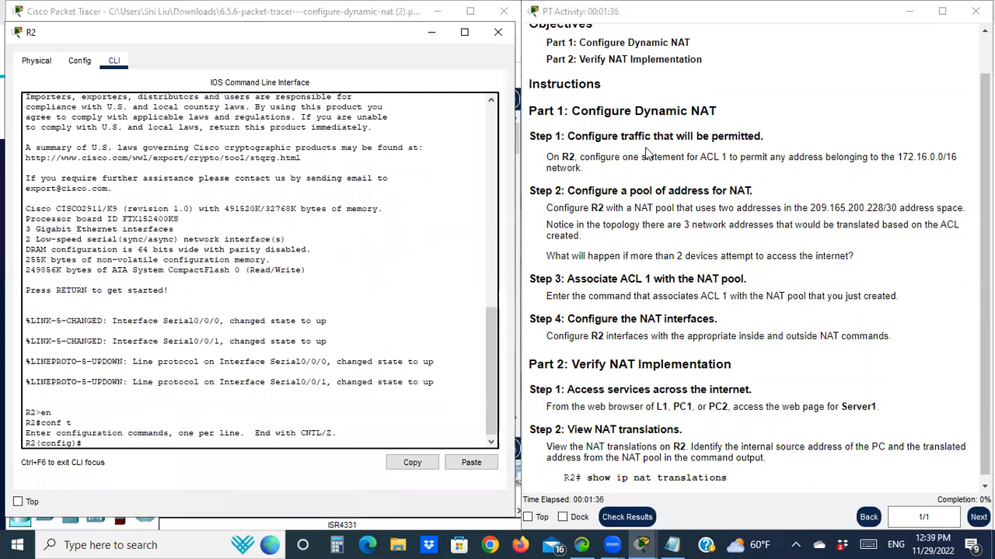
# - Configure access list 1 on R2 to permit 172.16.0.0 with wildcard mask 0.0.255.255
pyautogui.moveTo(700, 157); pyautogui.dragTo(732, 161)
pyautogui.click(101, 443)
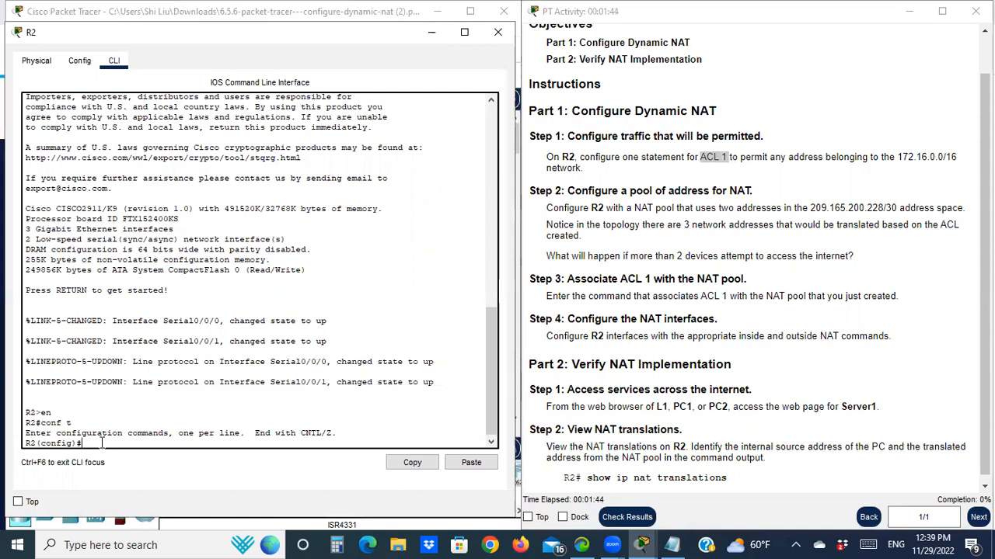
pyautogui.write('acce')
pyautogui.press('Tab')
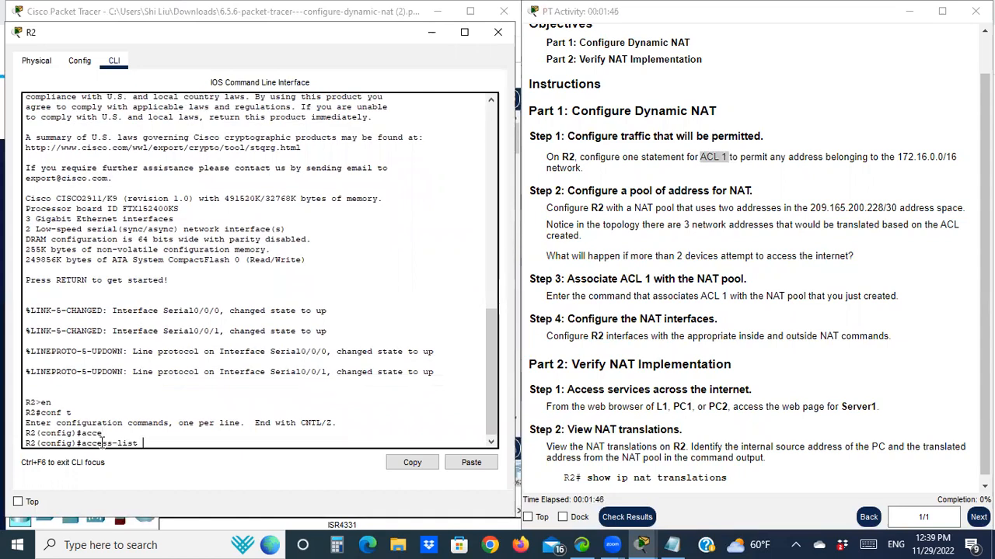
pyautogui.write('1 permit')
pyautogui.write('172.16.0.0 0.')
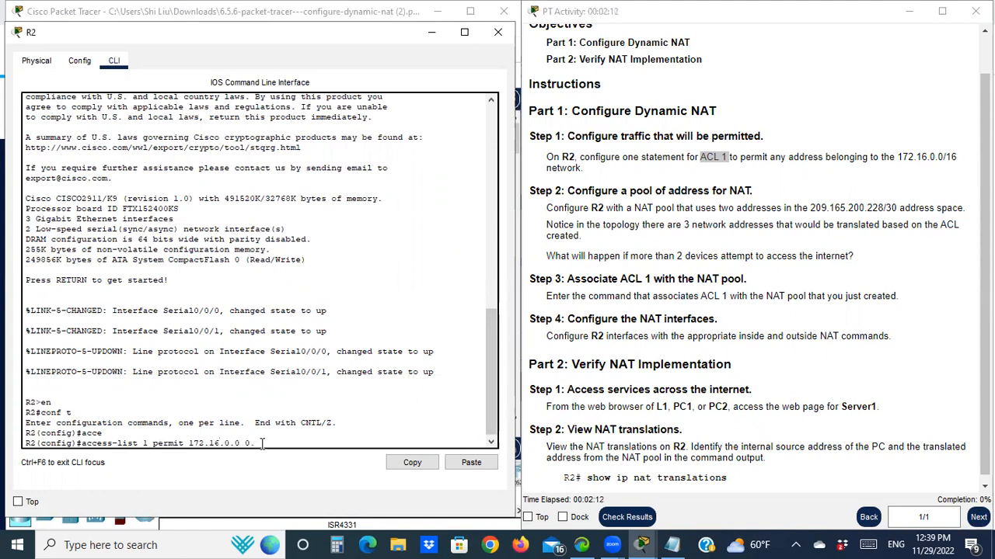
pyautogui.write('255.255')
pyautogui.press('Return')
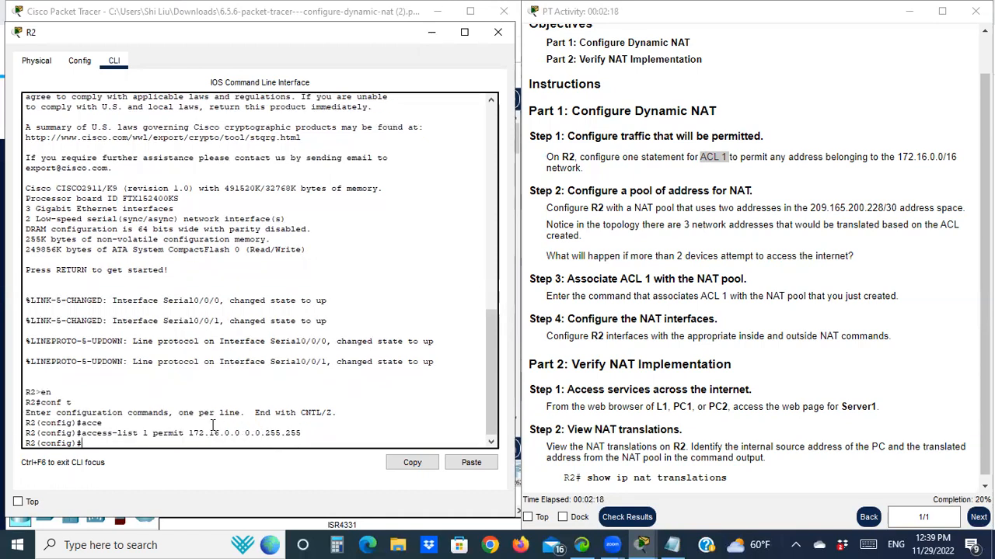
# - Examine the NAT pool requirements in Part 1 Step 2, including the address space and its prefix, alongside the topology
pyautogui.moveTo(555, 191); pyautogui.dragTo(615, 189)
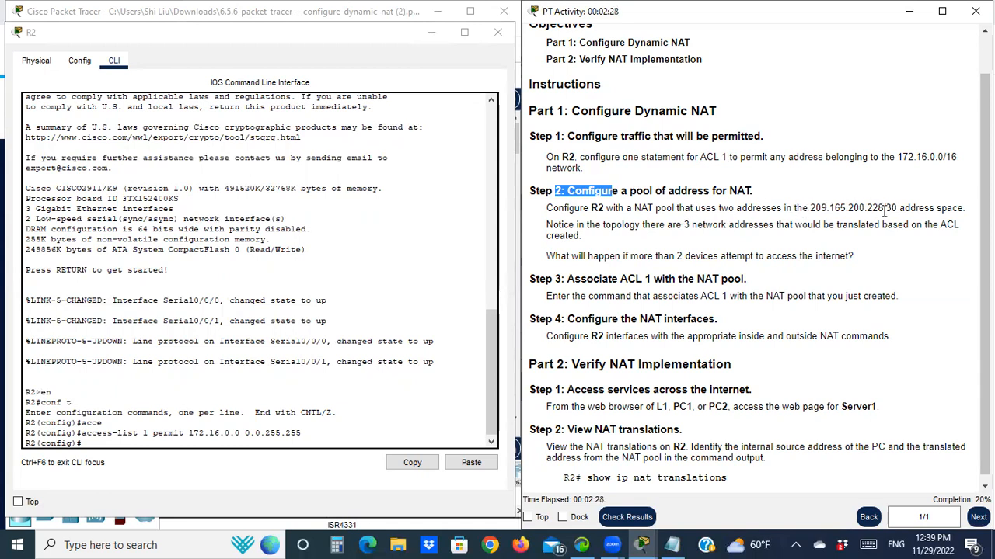
pyautogui.moveTo(819, 208); pyautogui.dragTo(901, 209)
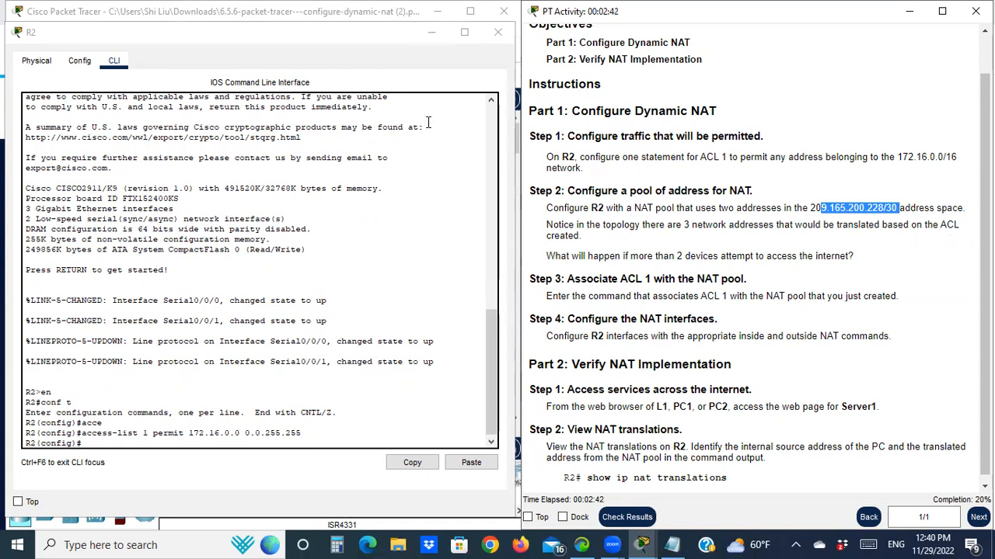
pyautogui.click(304, 45)
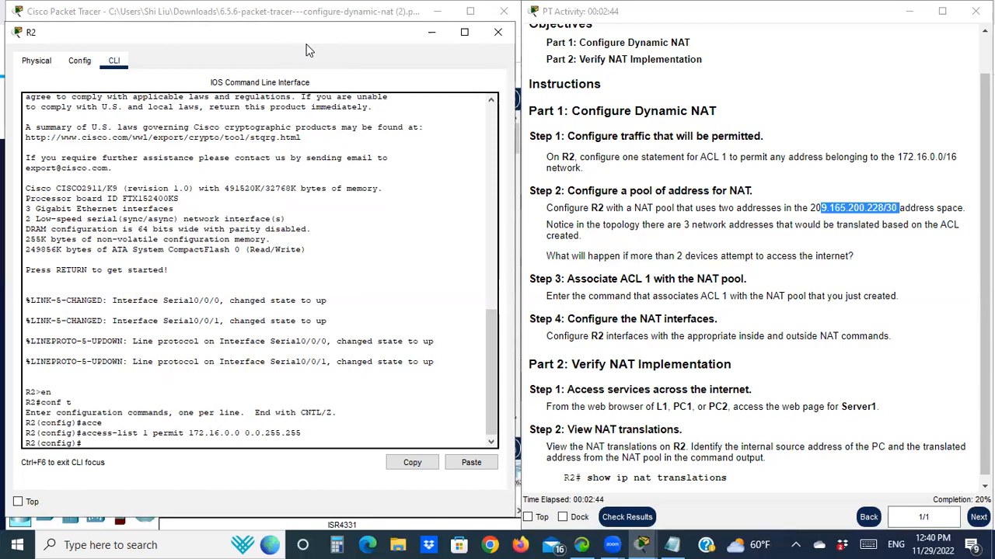
pyautogui.moveTo(306, 45); pyautogui.dragTo(637, 338)
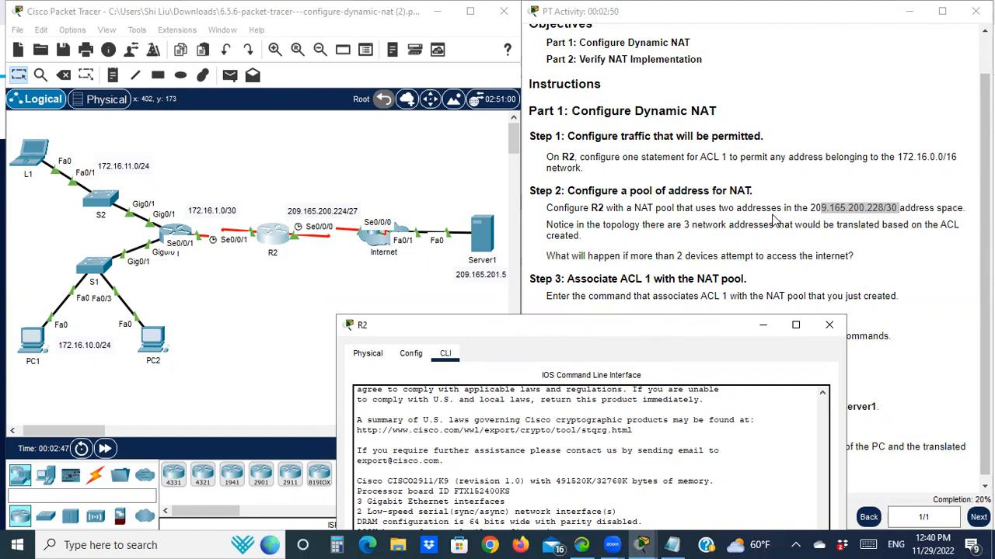
pyautogui.click(812, 209)
pyautogui.moveTo(811, 209); pyautogui.dragTo(883, 202)
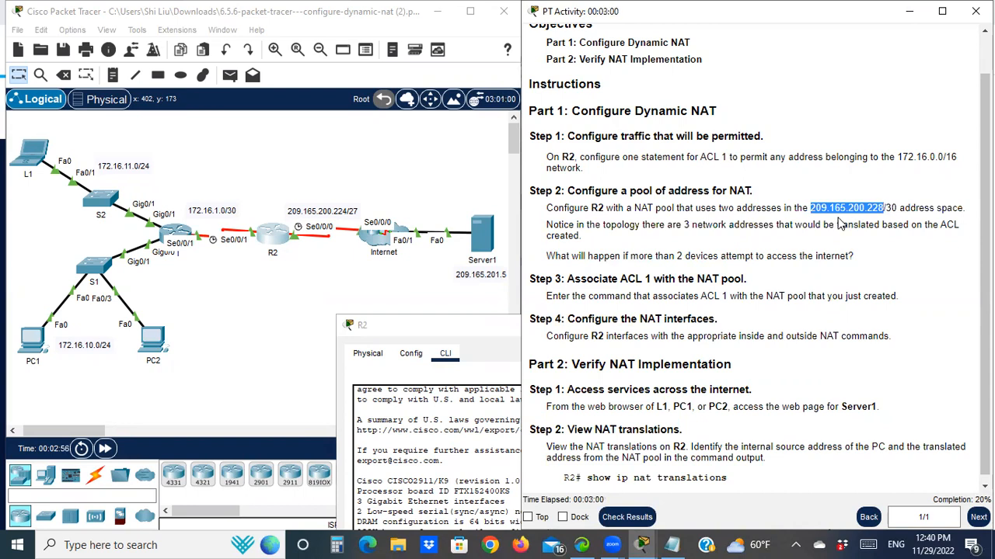
pyautogui.click(888, 209)
pyautogui.moveTo(884, 209); pyautogui.dragTo(899, 208)
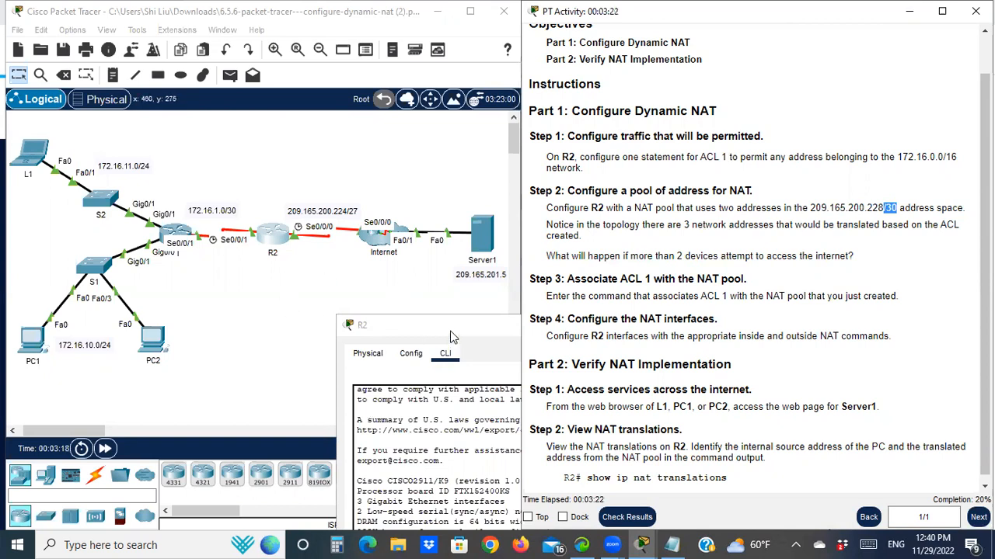
# - Create NAT pool Pool-1 on R2 from 209.165.200.229 to 209.165.200.230 with netmask 255.255.255.252, checking the /30 mask in the Notepad notes
pyautogui.click(483, 325)
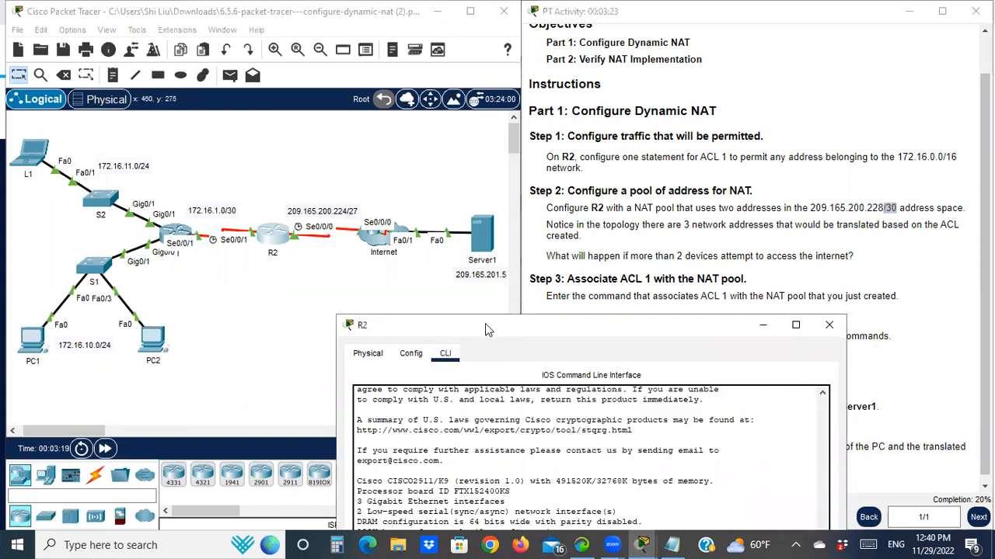
pyautogui.moveTo(485, 323); pyautogui.dragTo(166, 31)
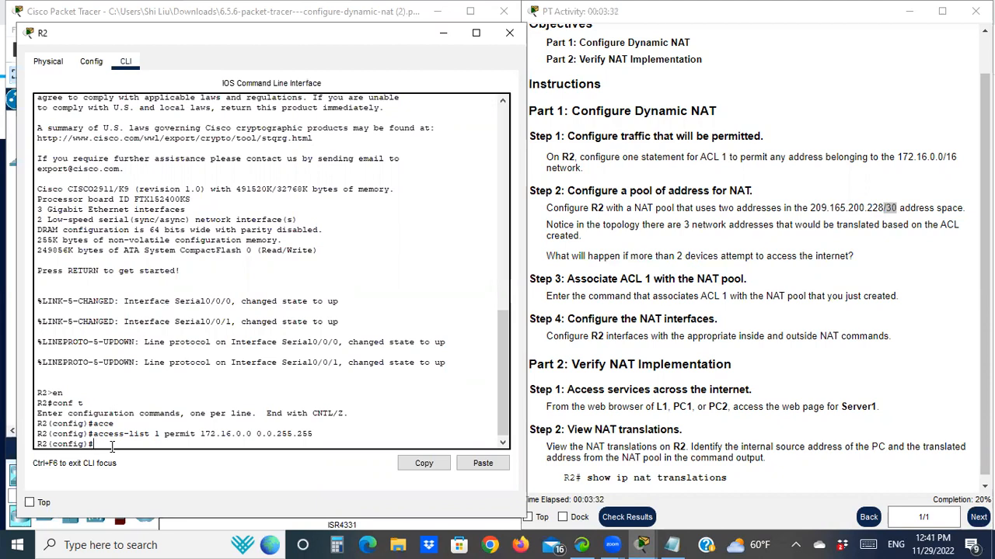
pyautogui.write('nat pool Pool-1')
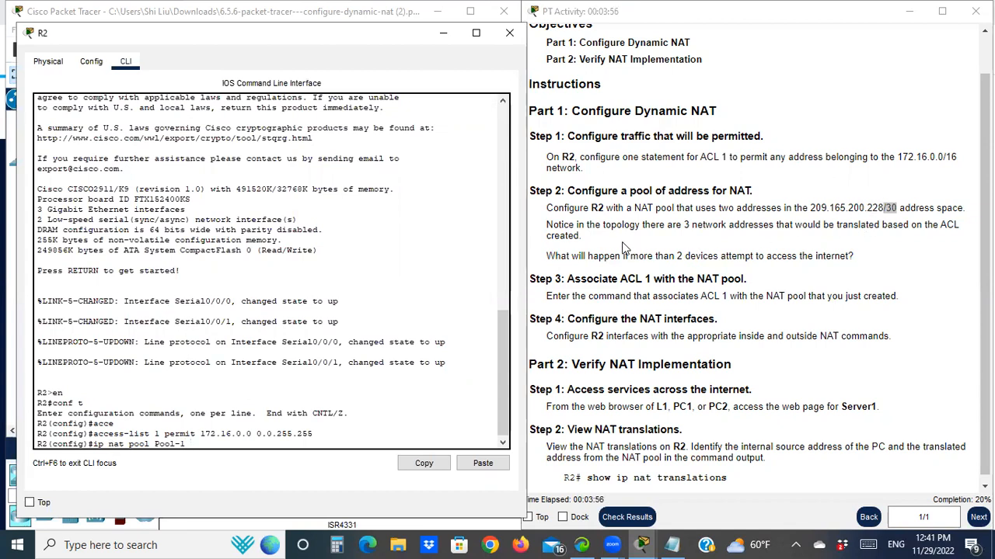
pyautogui.write('209.165.200.228')
pyautogui.write('209.165.20')
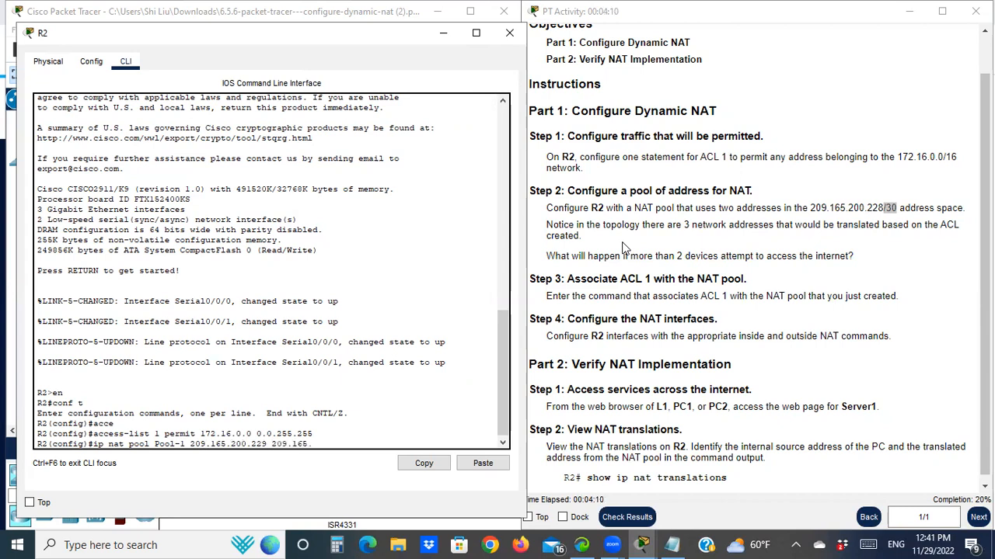
pyautogui.write('0.230 netmask')
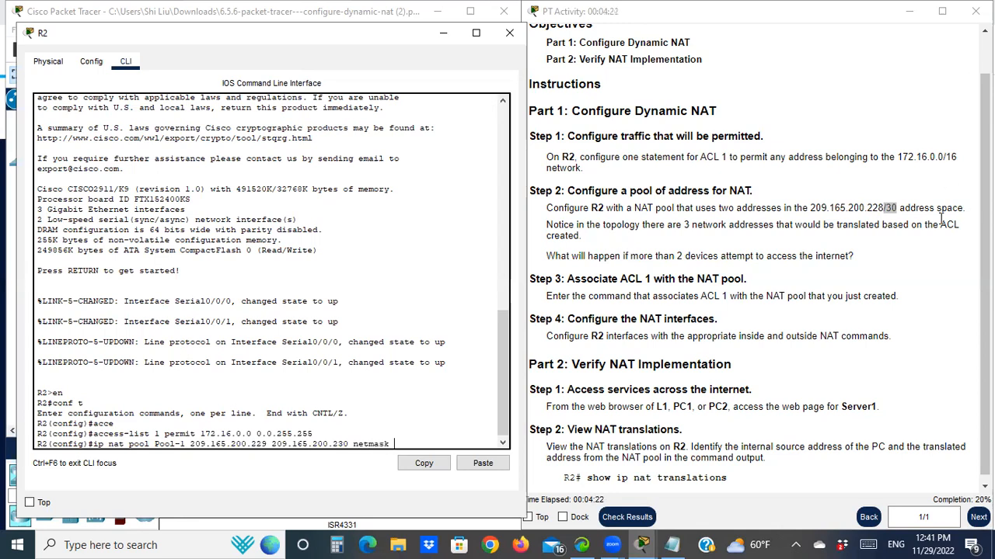
pyautogui.click(882, 206)
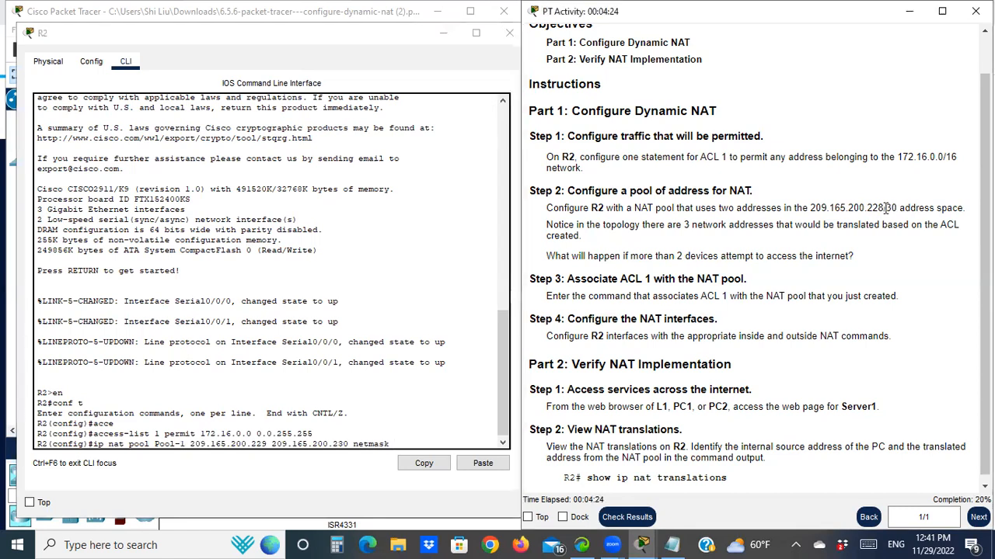
pyautogui.moveTo(884, 207); pyautogui.dragTo(899, 209)
pyautogui.click(427, 441)
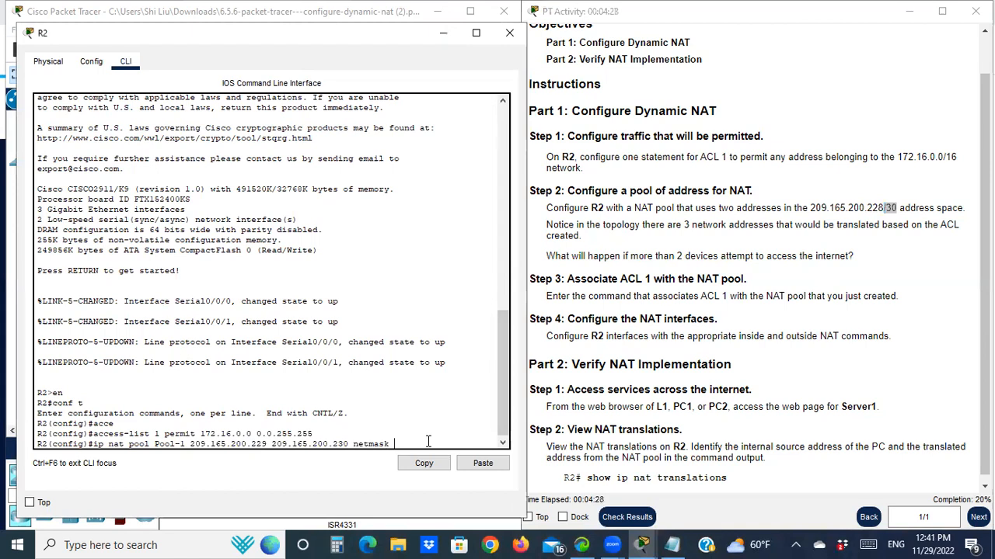
pyautogui.click(672, 545)
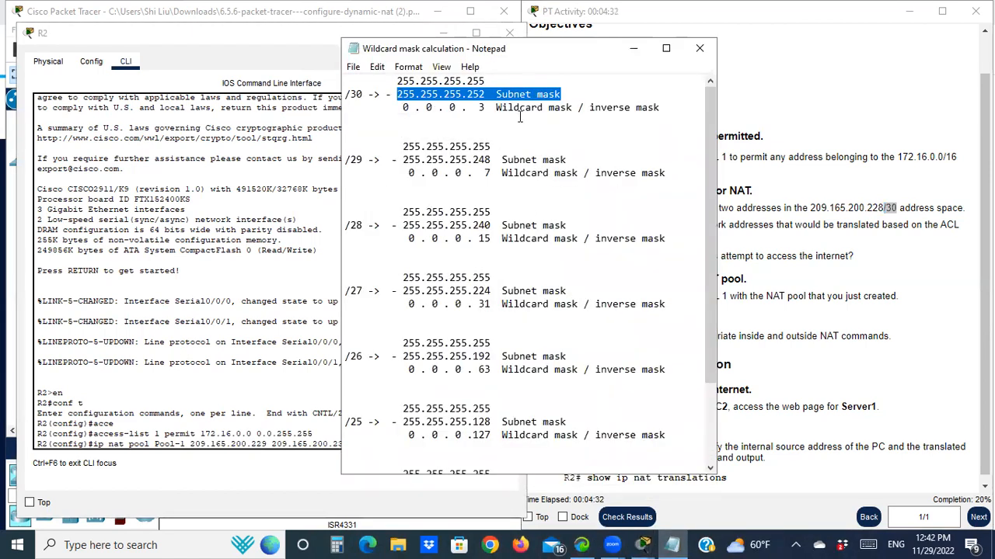
pyautogui.click(632, 49)
pyautogui.write('255.255.255.252')
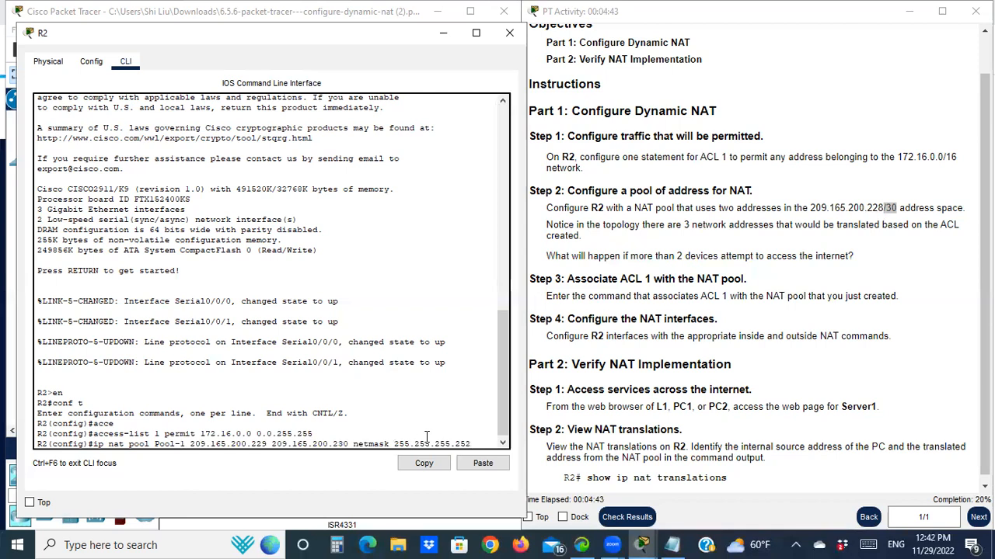
pyautogui.press('Return')
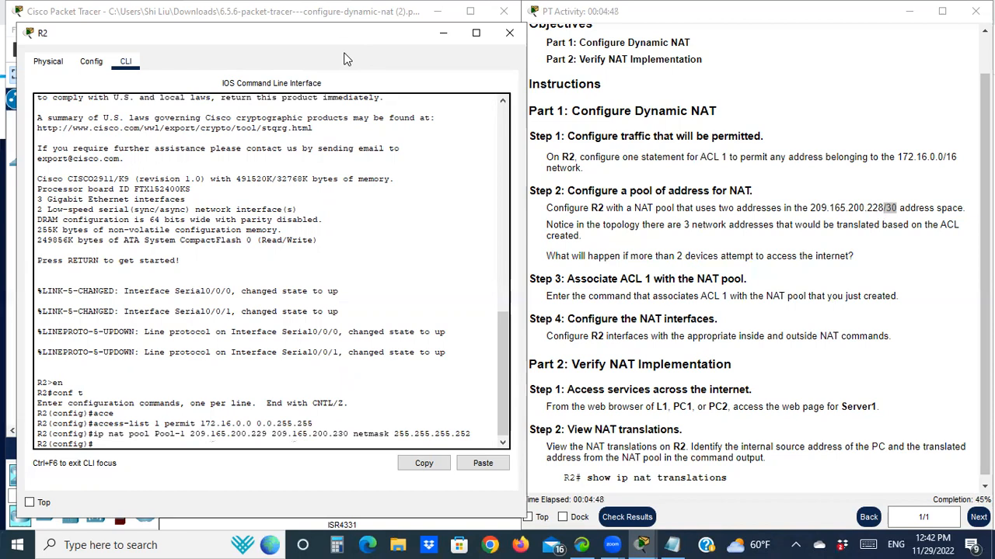
# - Compare the inside networks in the topology with the two-address pool requirement and the question about more than two devices
pyautogui.moveTo(346, 32); pyautogui.dragTo(376, 367)
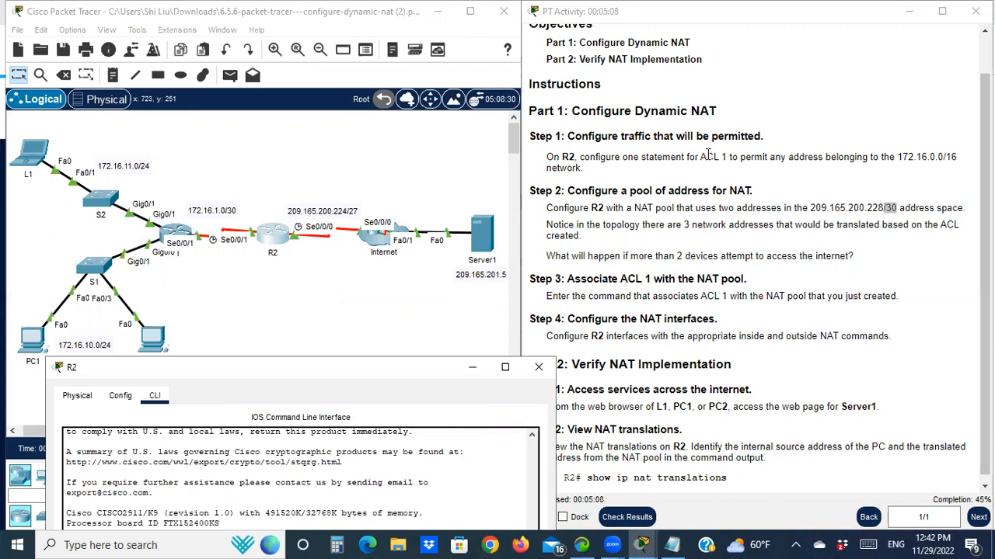
pyautogui.moveTo(719, 208); pyautogui.dragTo(782, 208)
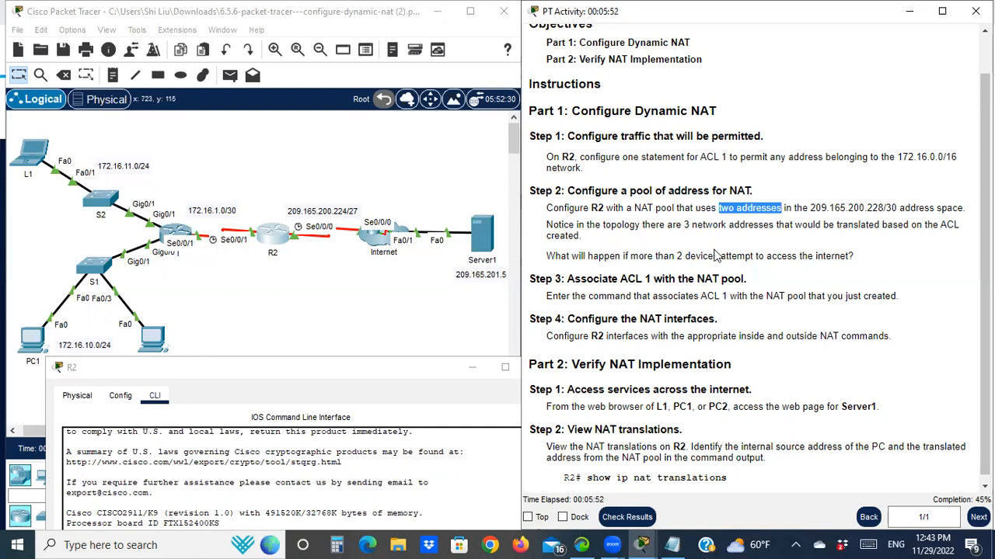
pyautogui.scroll(-1, 772, 267)
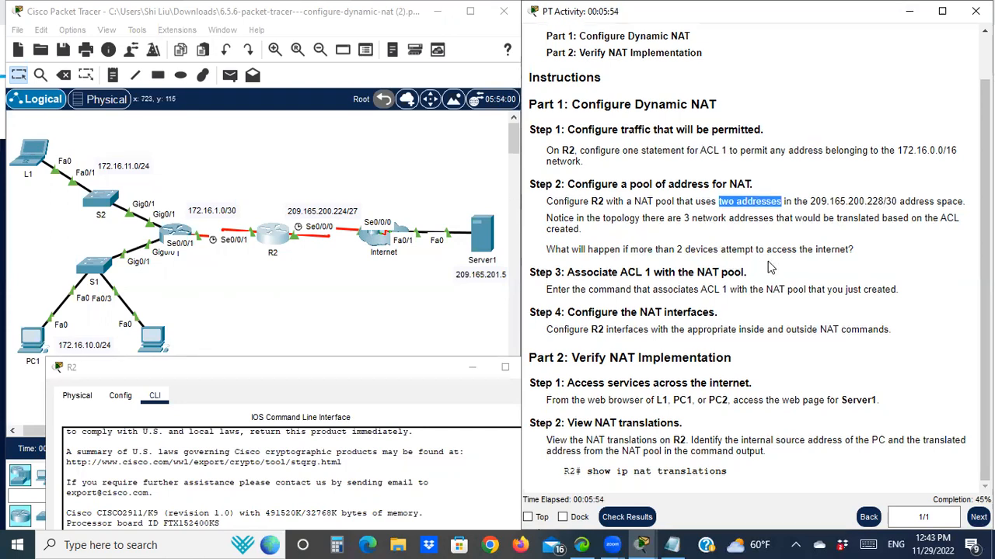
# - Associate access list 1 with NAT pool Pool-1 on R2 as an inside source translation, as Part 1 Step 3 requires
pyautogui.click(555, 270)
pyautogui.moveTo(536, 272); pyautogui.dragTo(568, 271)
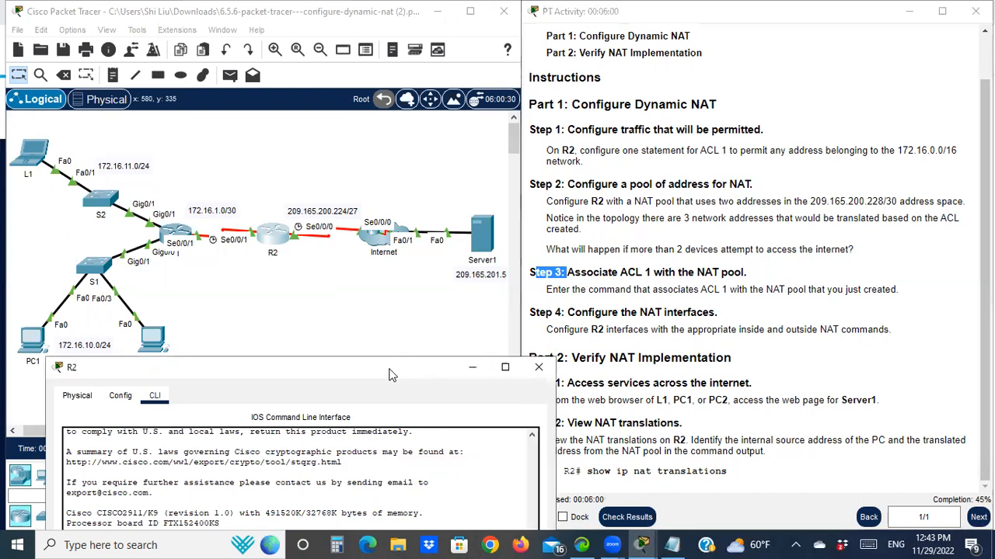
pyautogui.moveTo(388, 371); pyautogui.dragTo(382, 343)
pyautogui.moveTo(367, 297); pyautogui.dragTo(333, 74)
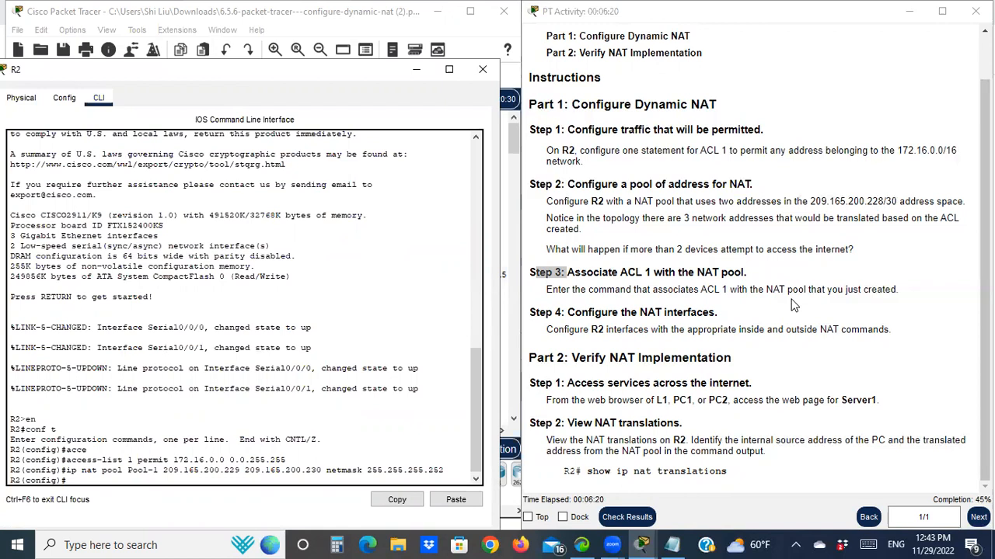
pyautogui.click(235, 410)
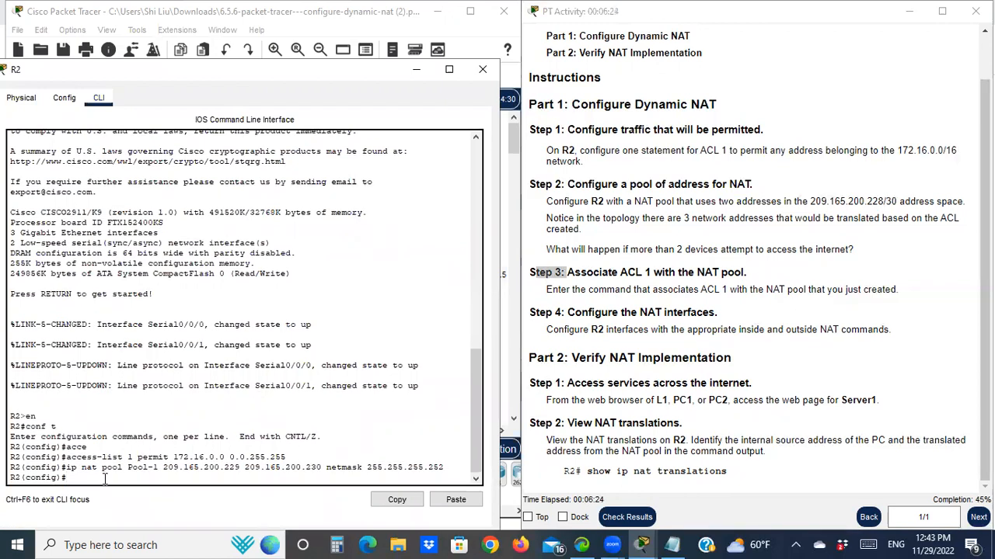
pyautogui.write('ip nat inside source list 1 pool')
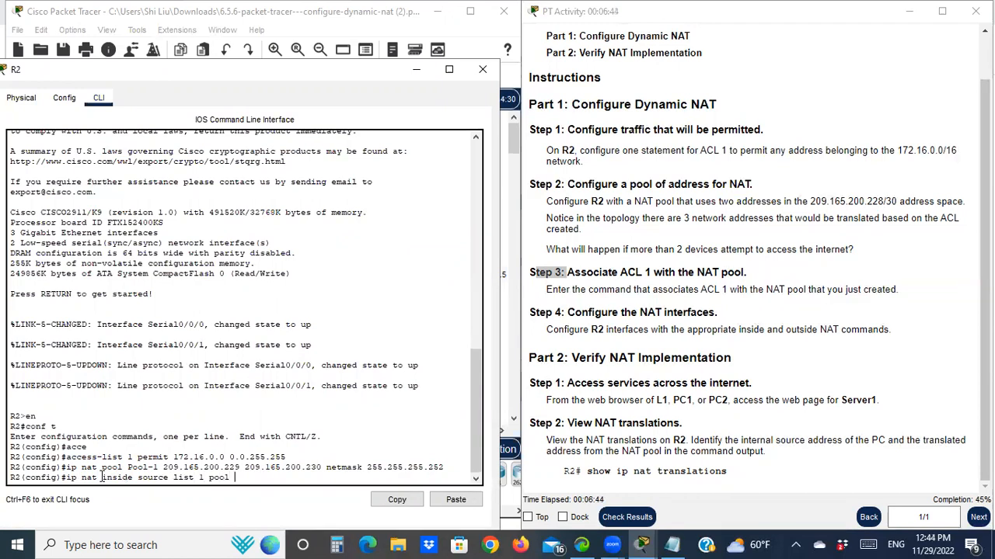
pyautogui.write(' O')
pyautogui.press('BackSpace')
pyautogui.write('Pool-')
pyautogui.write('1')
pyautogui.press('Return')
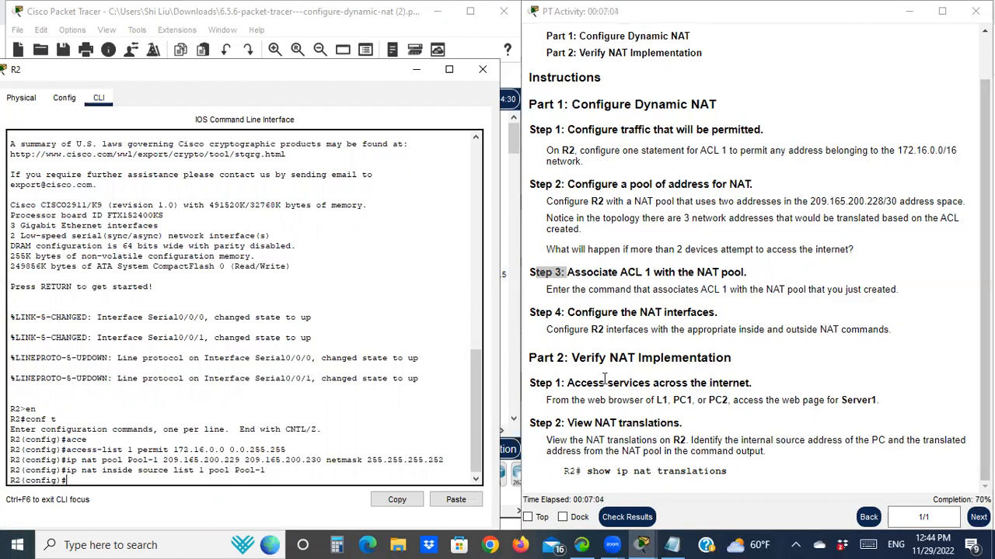
# - Check R2's serial links in the topology and configure interface s0/0/1 on R2 as the NAT inside interface
pyautogui.moveTo(550, 310); pyautogui.dragTo(707, 313)
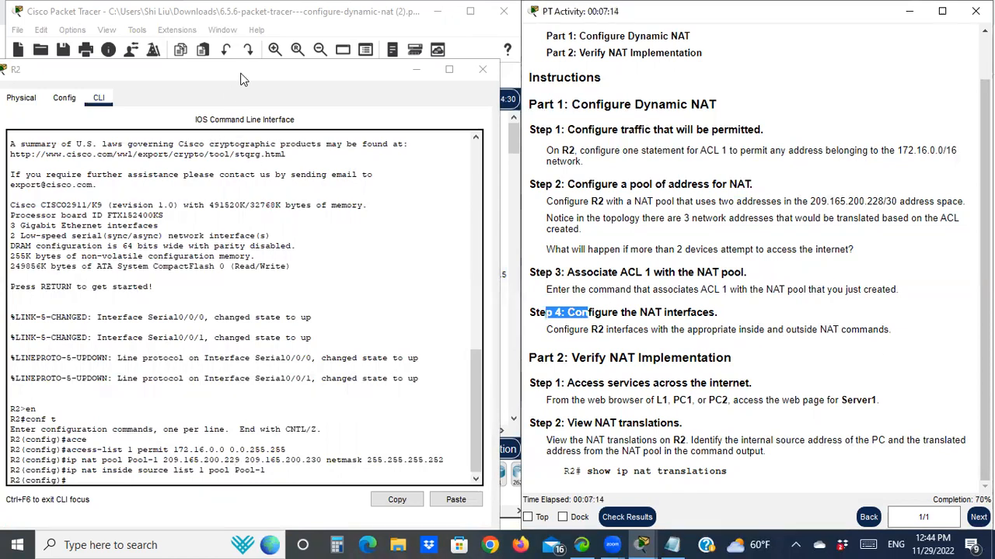
pyautogui.click(269, 97)
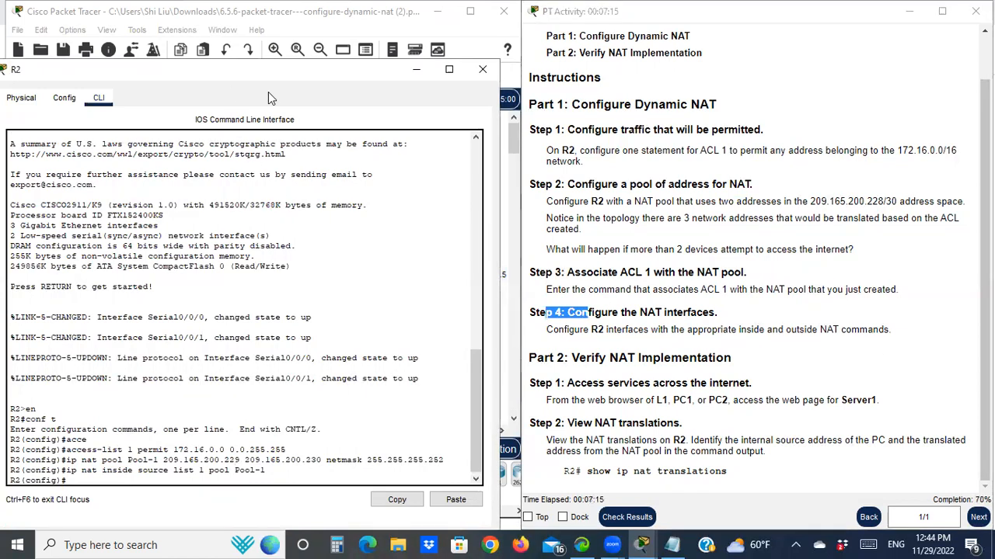
pyautogui.moveTo(268, 72); pyautogui.dragTo(721, 368)
pyautogui.click(280, 297)
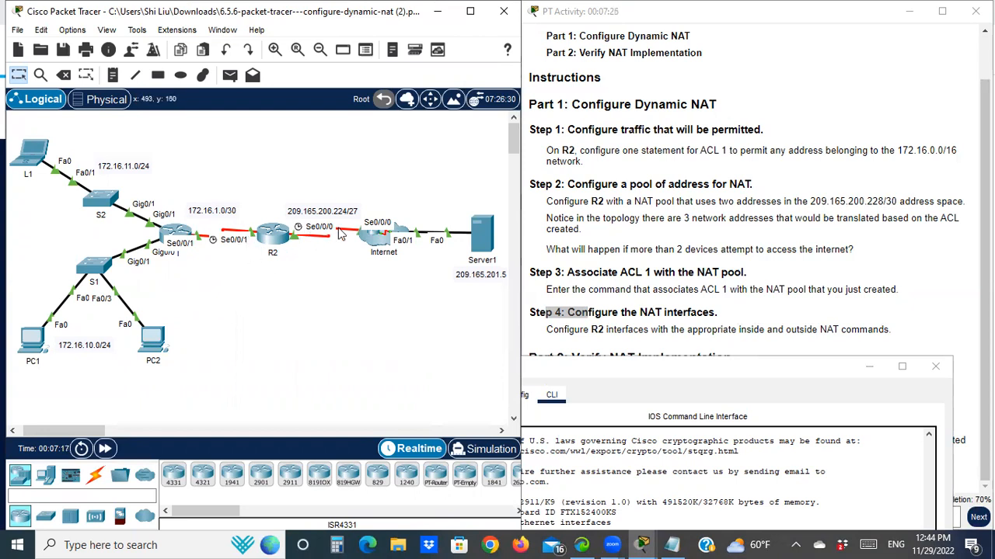
pyautogui.click(703, 366)
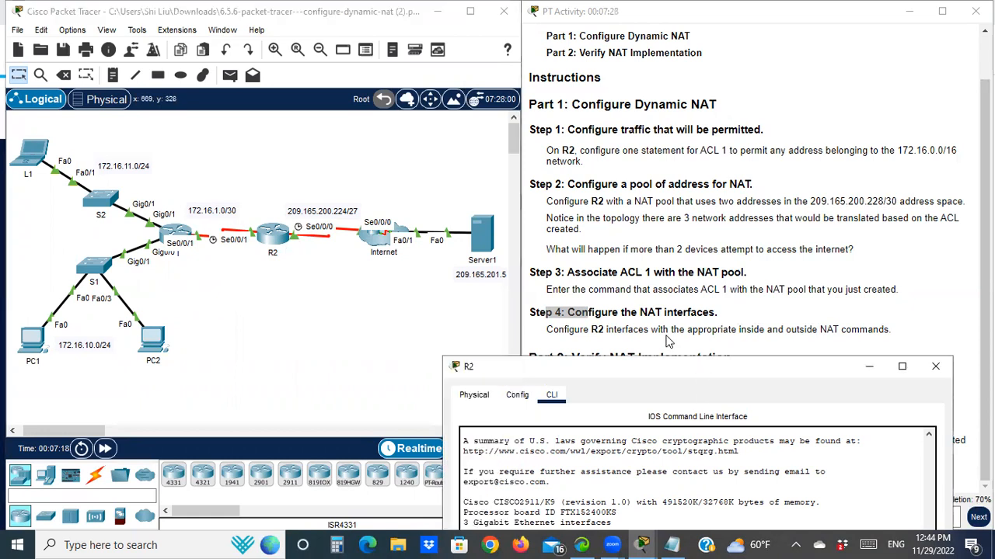
pyautogui.moveTo(678, 365); pyautogui.dragTo(285, 27)
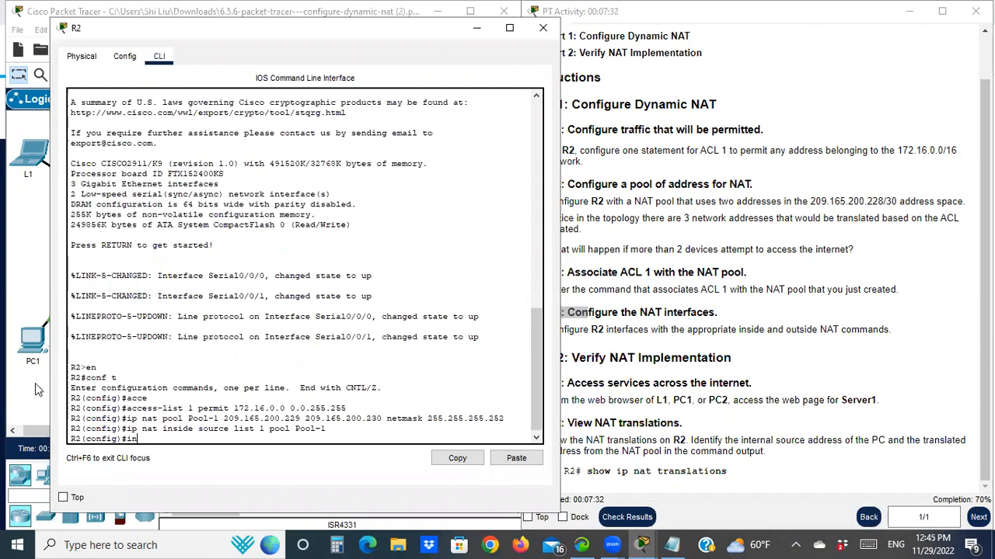
pyautogui.moveTo(284, 34); pyautogui.dragTo(607, 23)
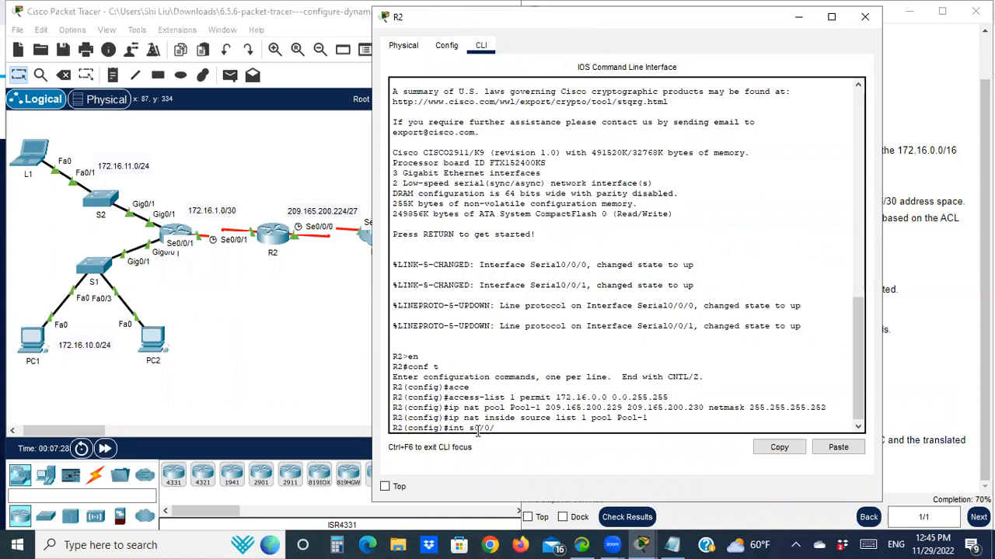
pyautogui.press('Return')
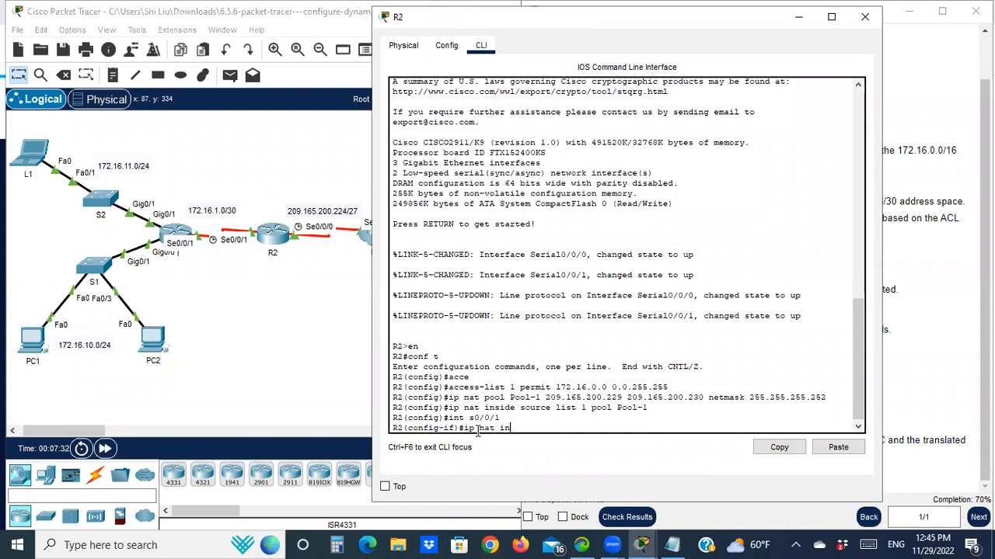
pyautogui.write('ip nat inside')
pyautogui.press('Return')
# - Configure interface s0/0/0 on R2 as the NAT outside interface
pyautogui.write('int s0/0/')
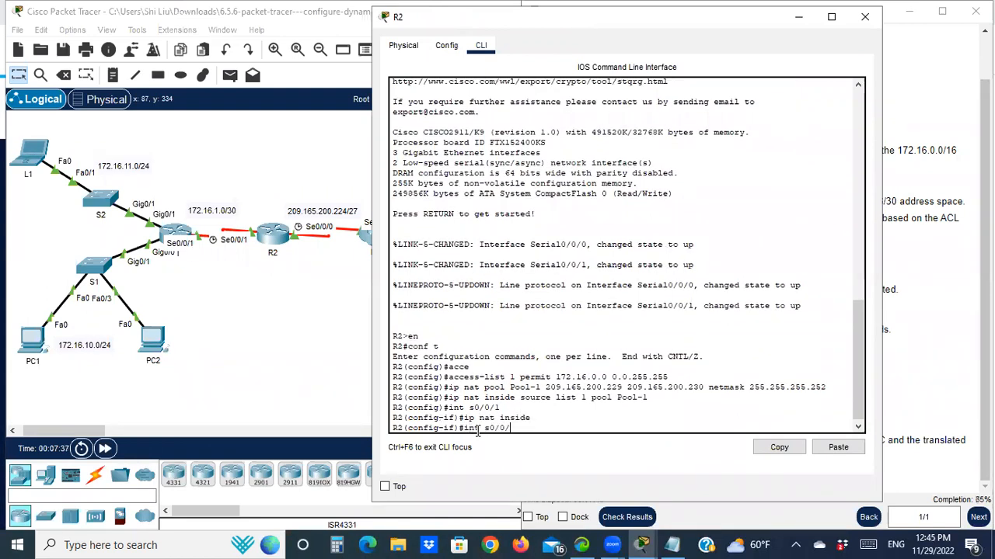
pyautogui.write('0')
pyautogui.press('Return')
pyautogui.write('ip nat outside')
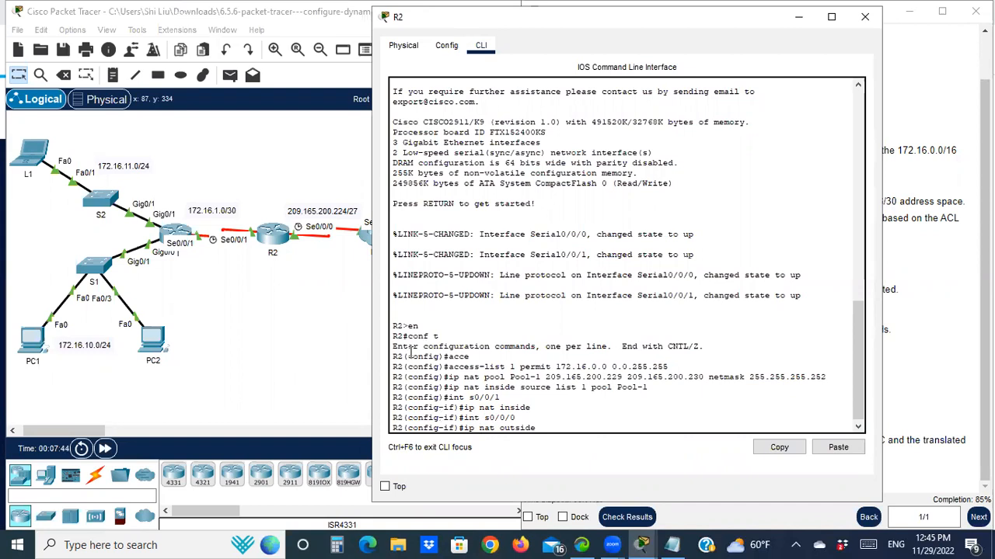
pyautogui.press('Return')
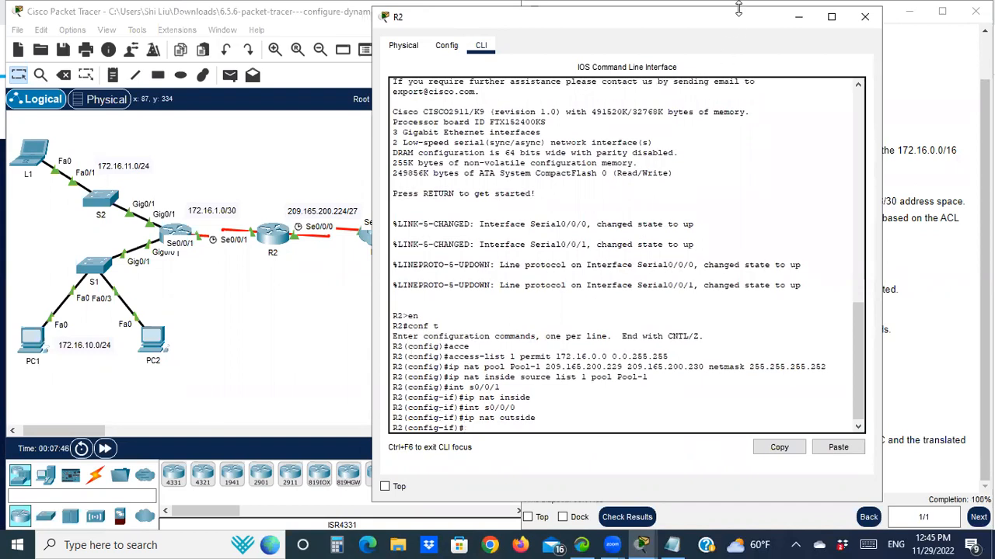
# - Open the web browser on laptop L1 for the Part 2 access test, keeping Server1's address in the topology in view
pyautogui.moveTo(721, 20); pyautogui.dragTo(386, 433)
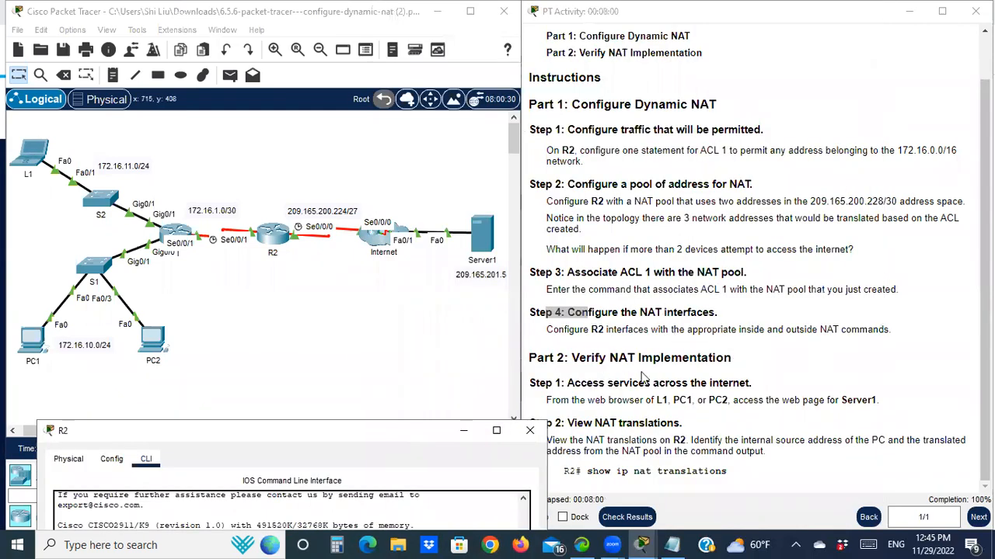
pyautogui.moveTo(546, 359); pyautogui.dragTo(592, 359)
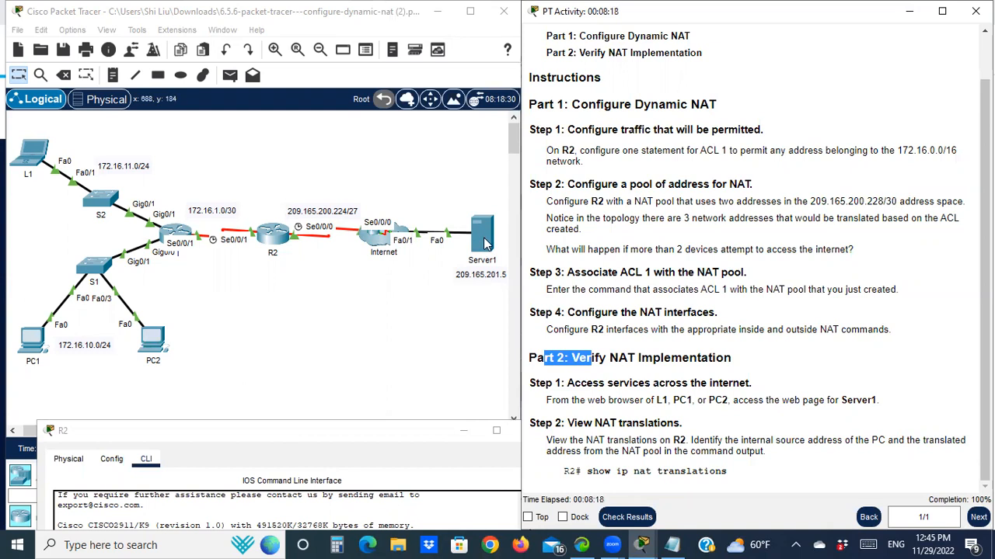
pyautogui.click(35, 153)
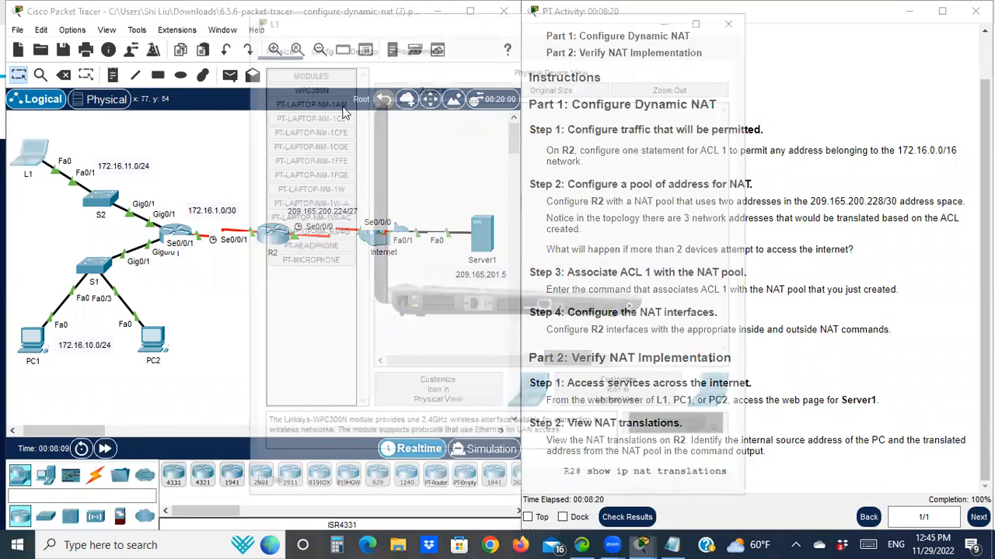
pyautogui.click(351, 48)
pyautogui.click(678, 115)
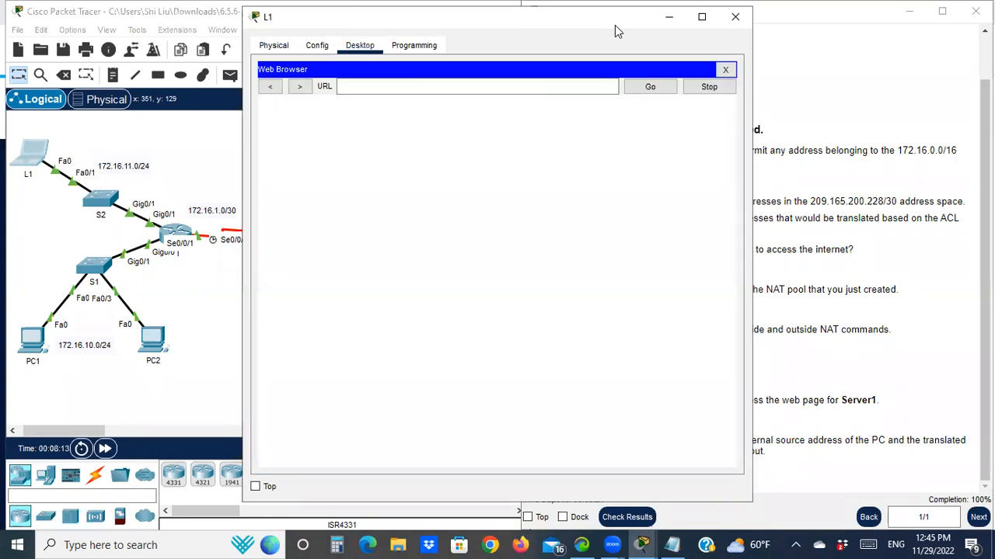
pyautogui.moveTo(614, 25); pyautogui.dragTo(994, 25)
pyautogui.click(662, 86)
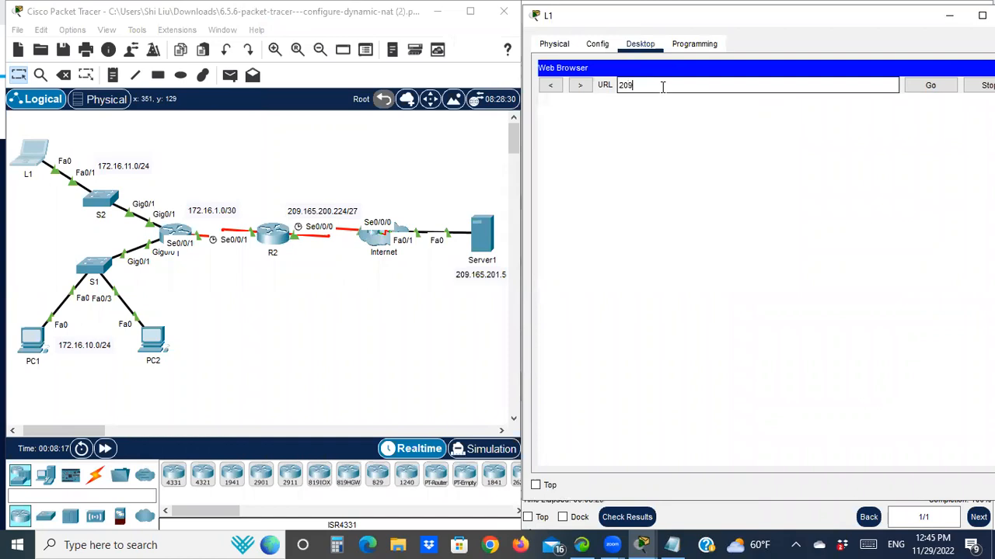
# - Load Server1's web page at 209.165.201.5 from L1, copying the address for reuse, and minimize L1's window
pyautogui.write('209.165.20')
pyautogui.moveTo(679, 84); pyautogui.dragTo(611, 85)
pyautogui.rightClick(643, 81)
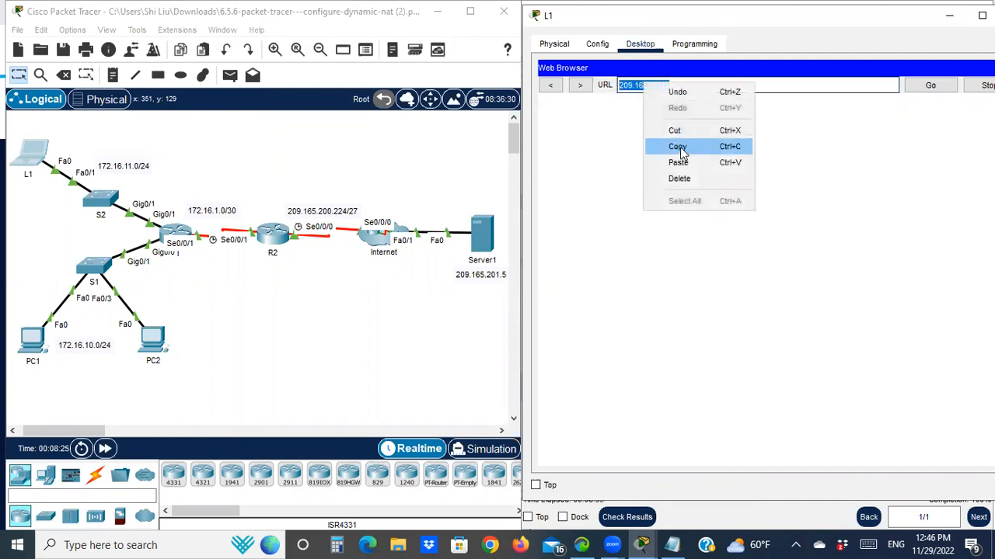
pyautogui.click(667, 144)
pyautogui.click(939, 89)
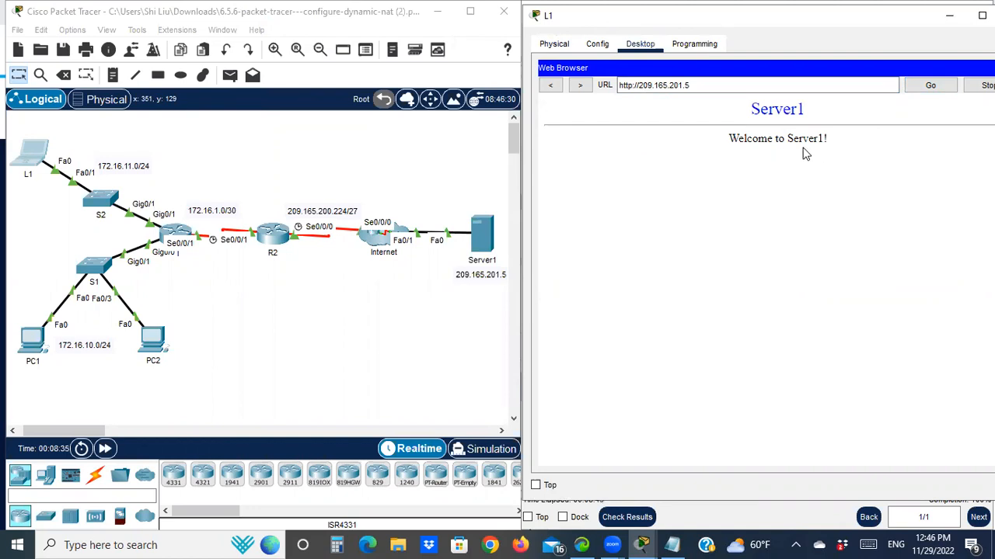
pyautogui.moveTo(812, 16); pyautogui.dragTo(794, 98)
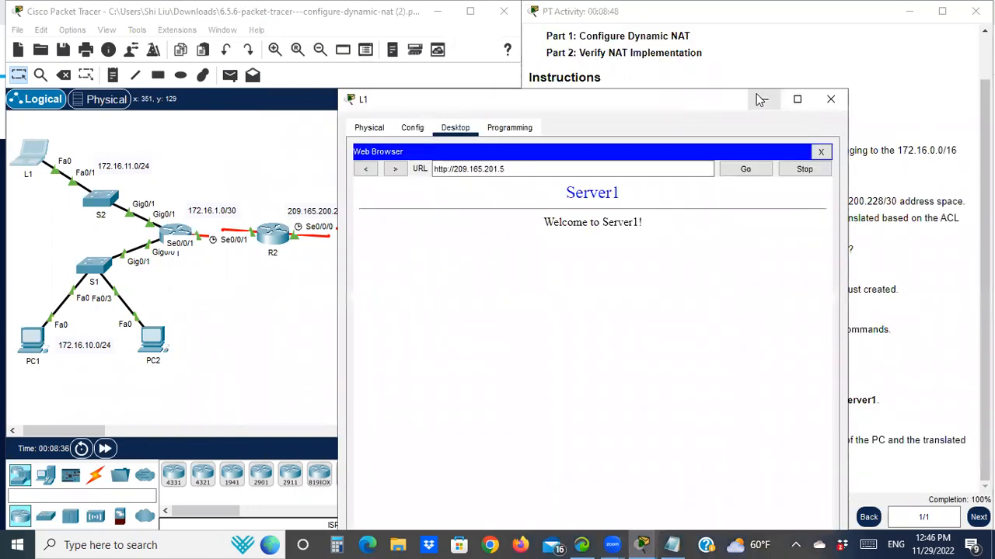
pyautogui.click(761, 99)
# - Load Server1's web page from PC1's web browser using the copied address 209.165.201.5, and minimize PC1's window
pyautogui.click(33, 340)
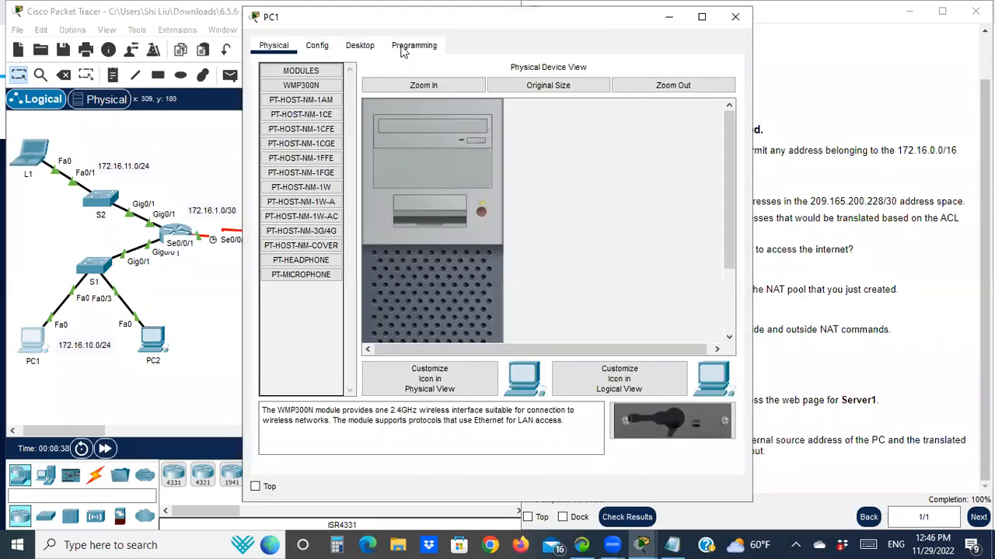
pyautogui.click(359, 45)
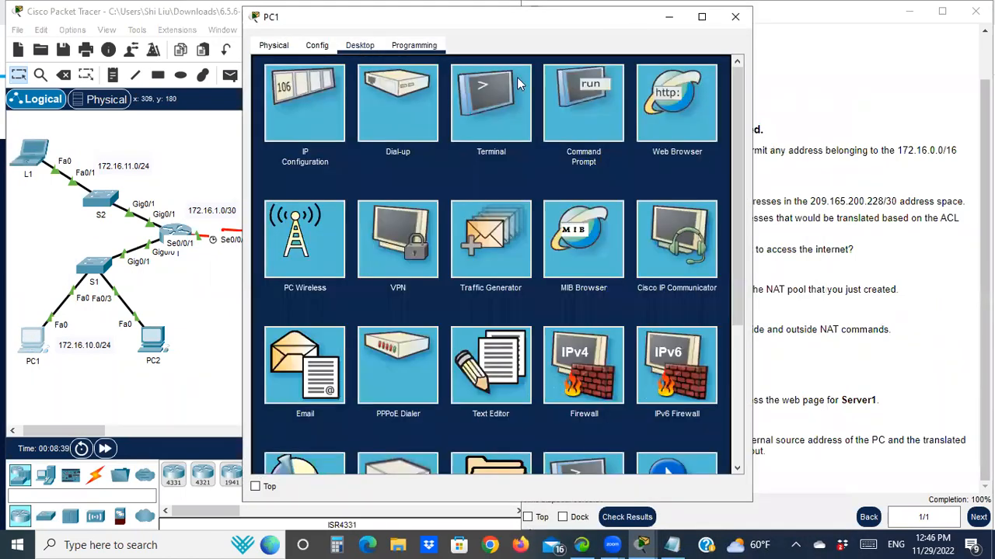
pyautogui.click(654, 130)
pyautogui.rightClick(402, 86)
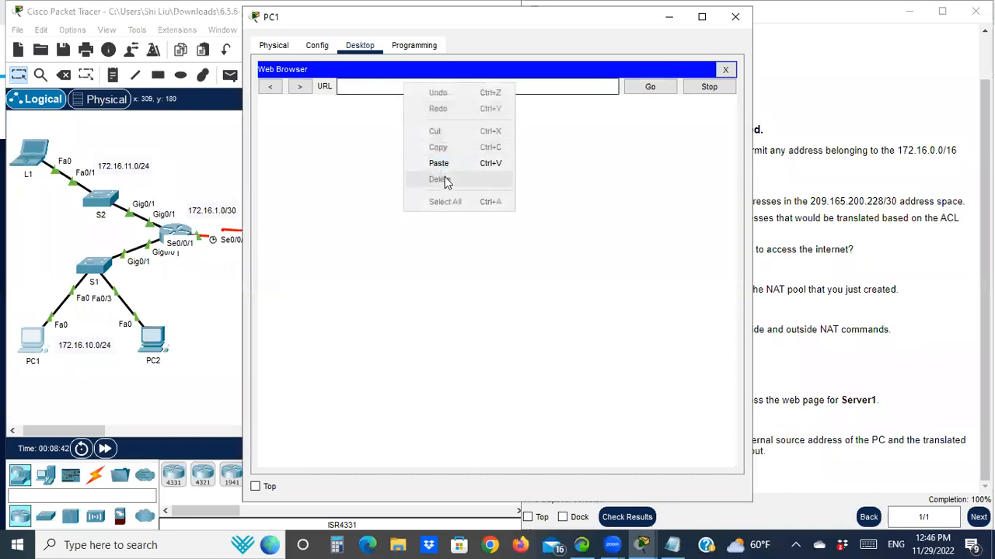
pyautogui.click(438, 163)
pyautogui.click(650, 86)
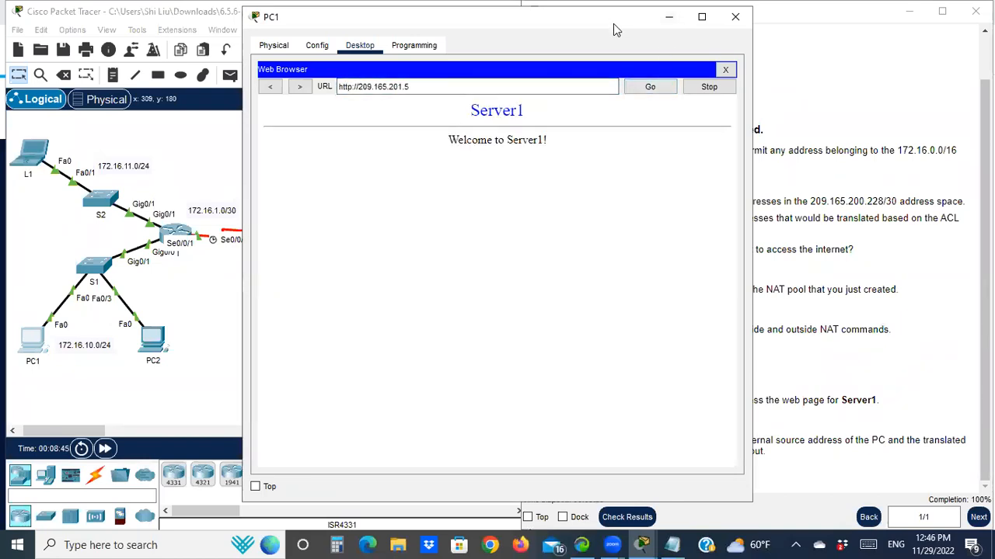
pyautogui.moveTo(614, 30); pyautogui.dragTo(787, 59)
pyautogui.click(839, 48)
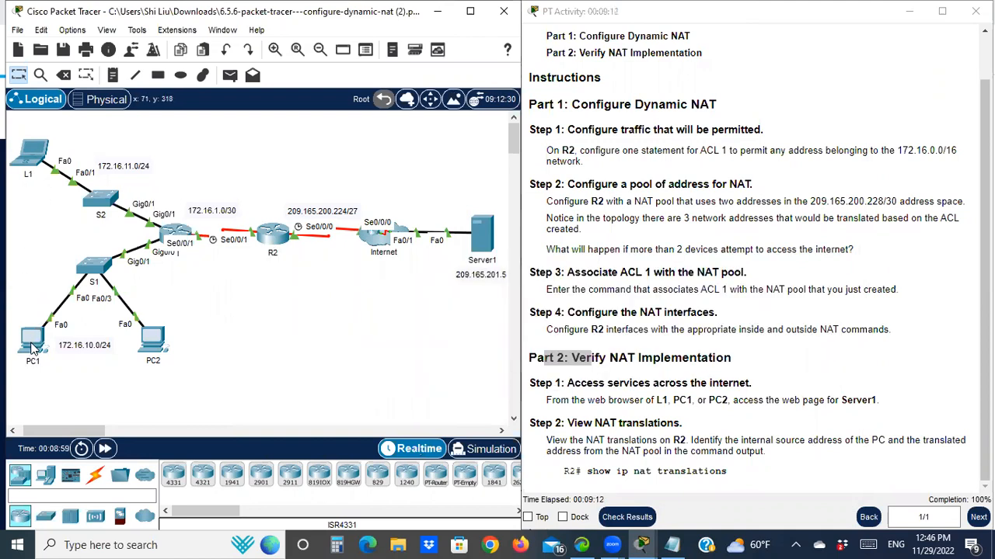
# - Try to load Server1's web page from PC2's web browser using the copied address 209.165.201.5, and minimize PC2's window
pyautogui.moveTo(32, 348)
pyautogui.click(154, 340)
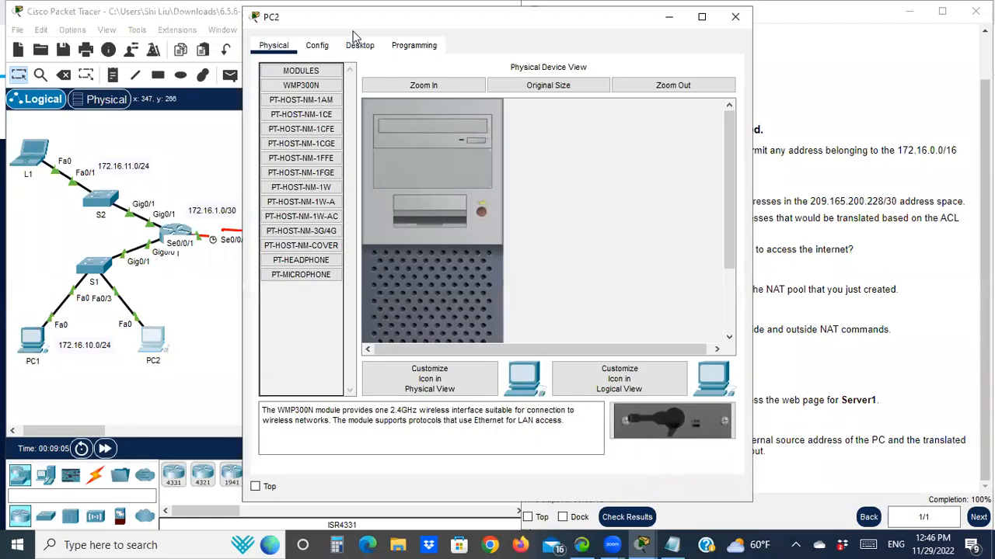
pyautogui.click(357, 44)
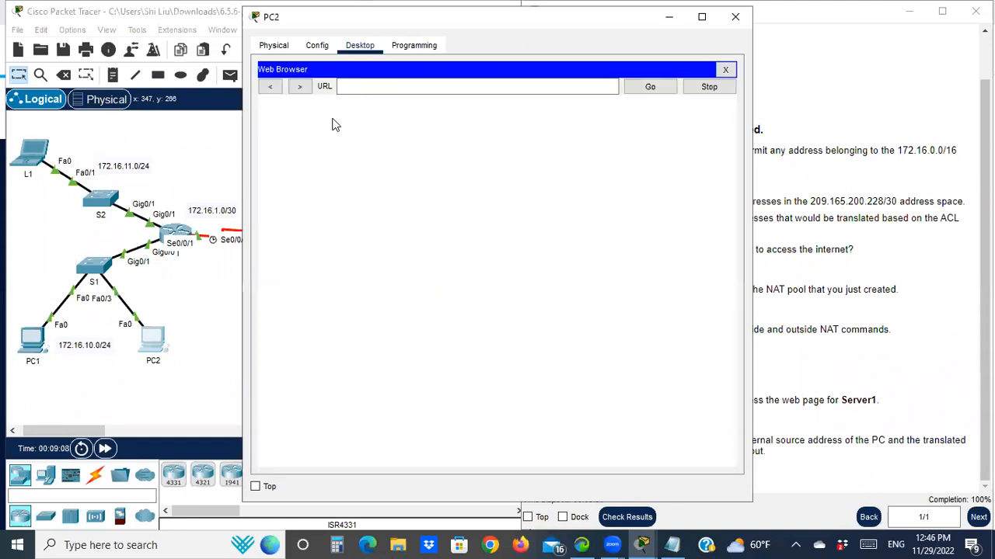
pyautogui.click(368, 86)
pyautogui.rightClick(369, 87)
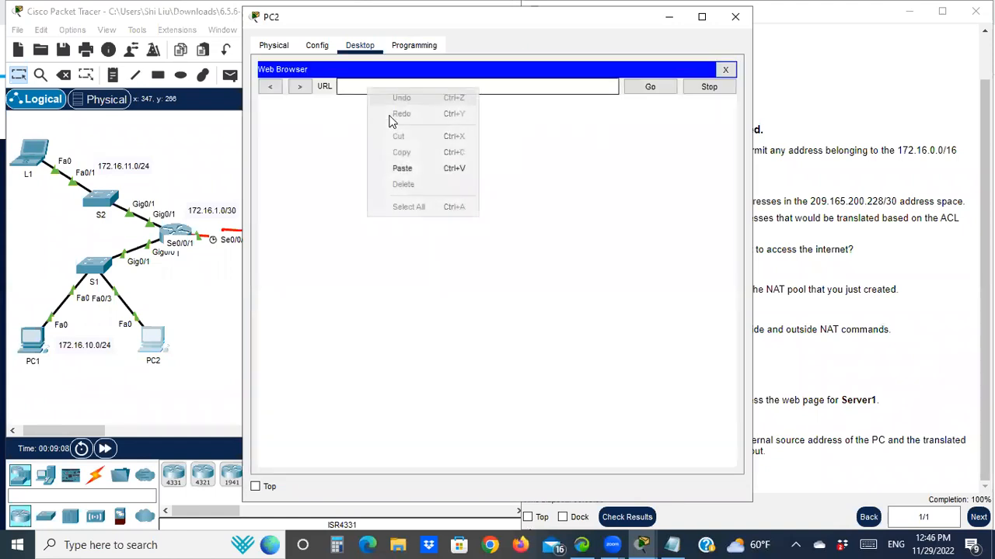
pyautogui.click(402, 168)
pyautogui.click(641, 87)
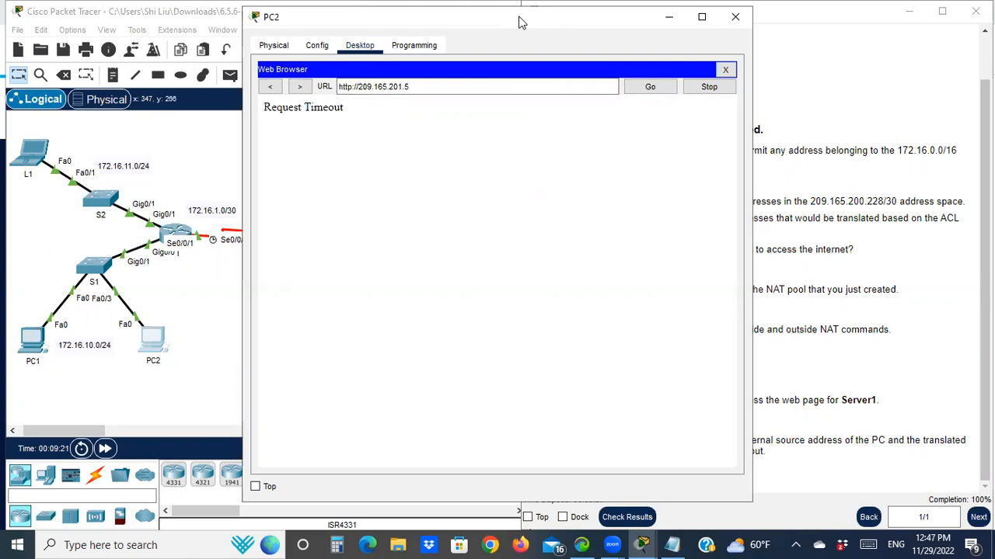
pyautogui.moveTo(509, 27); pyautogui.dragTo(470, 96)
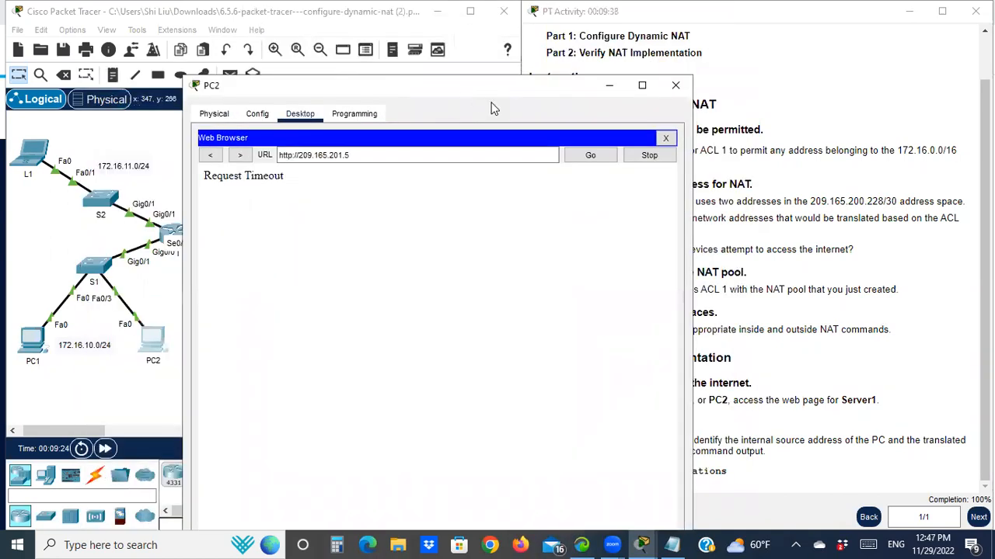
pyautogui.click(610, 87)
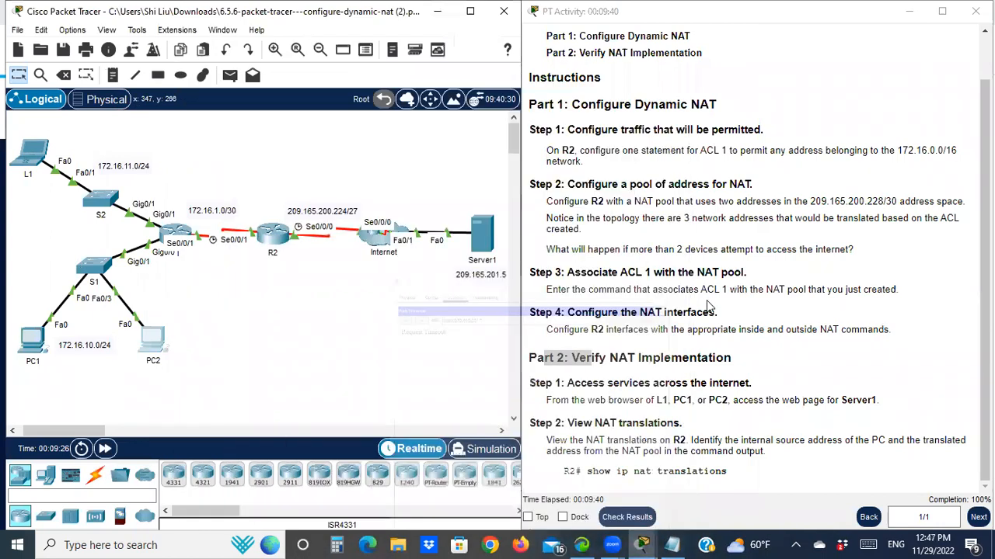
# - Read Part 2 Step 2 on viewing NAT translations, and open R2's CLI in a restored window beside the instructions
pyautogui.moveTo(540, 423); pyautogui.dragTo(649, 437)
pyautogui.click(650, 423)
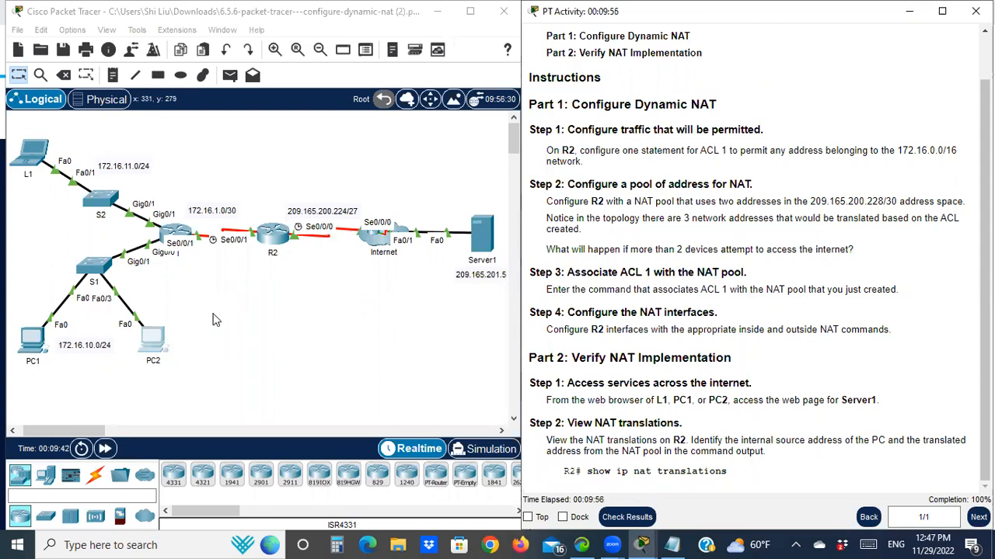
pyautogui.click(274, 234)
pyautogui.moveTo(228, 432); pyautogui.dragTo(301, 1)
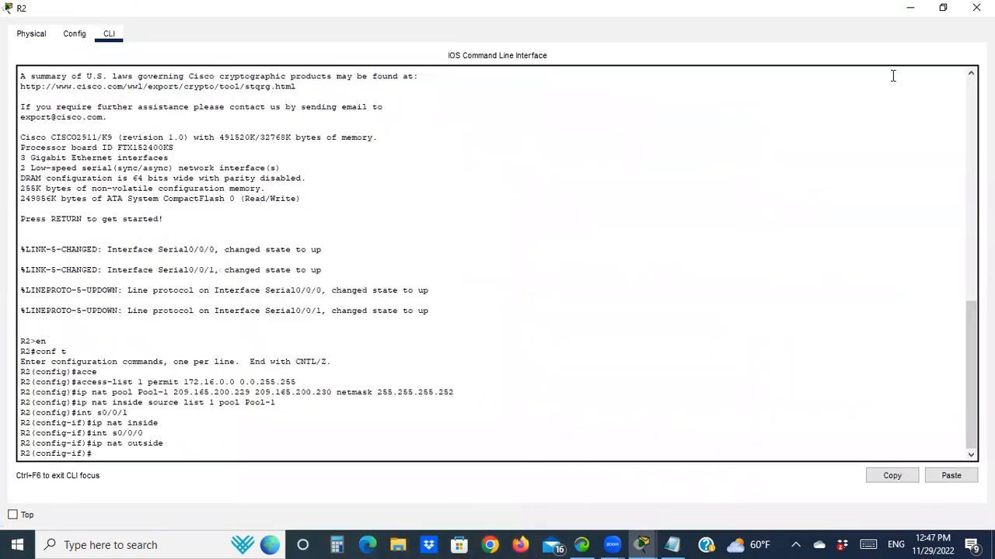
pyautogui.click(943, 7)
pyautogui.moveTo(151, 413); pyautogui.dragTo(183, 44)
pyautogui.scroll(-2, 331, 453)
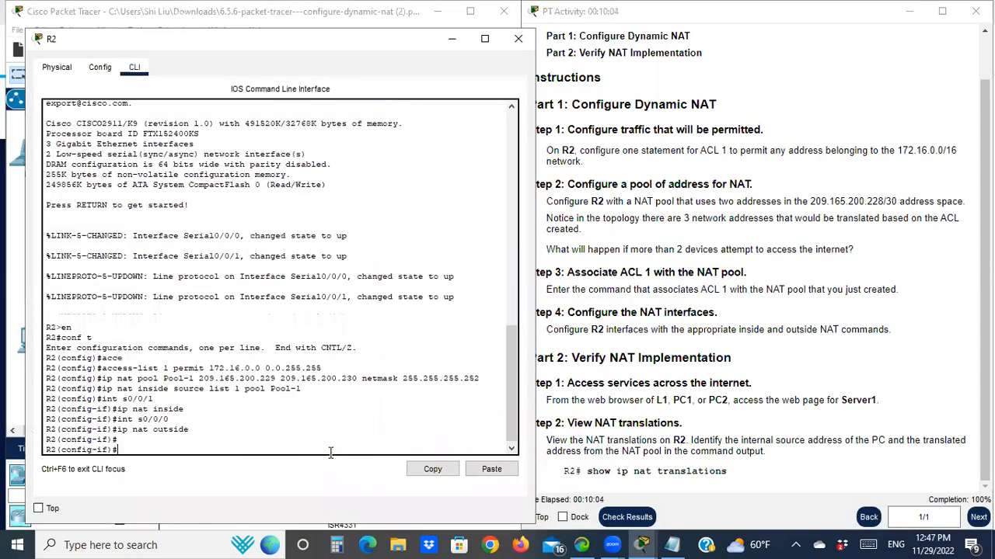
# - Exit configuration mode on R2 and display the NAT translation table with sh ip nat translations
pyautogui.write('d')
pyautogui.press('Return')
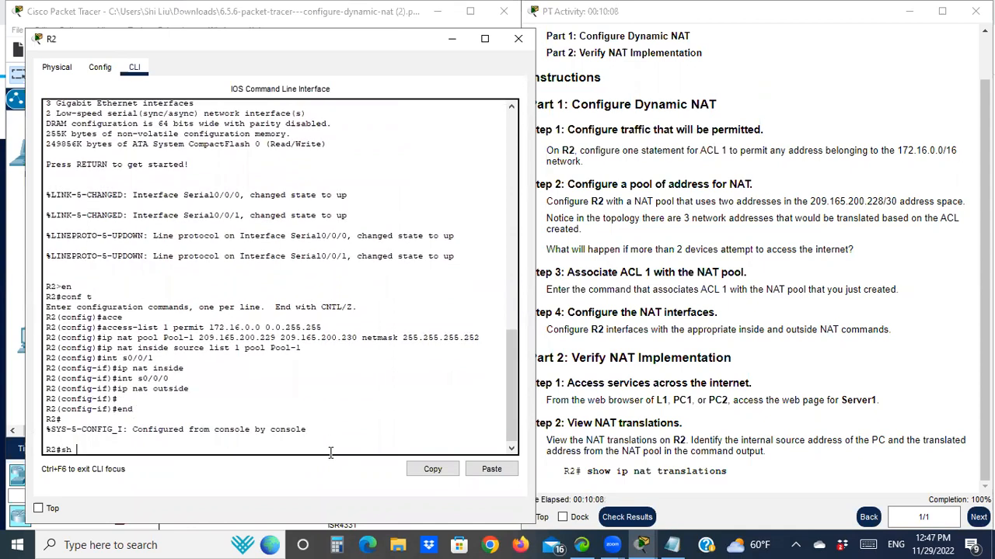
pyautogui.write('sh ip nat trans')
pyautogui.press('Tab')
pyautogui.press('Return')
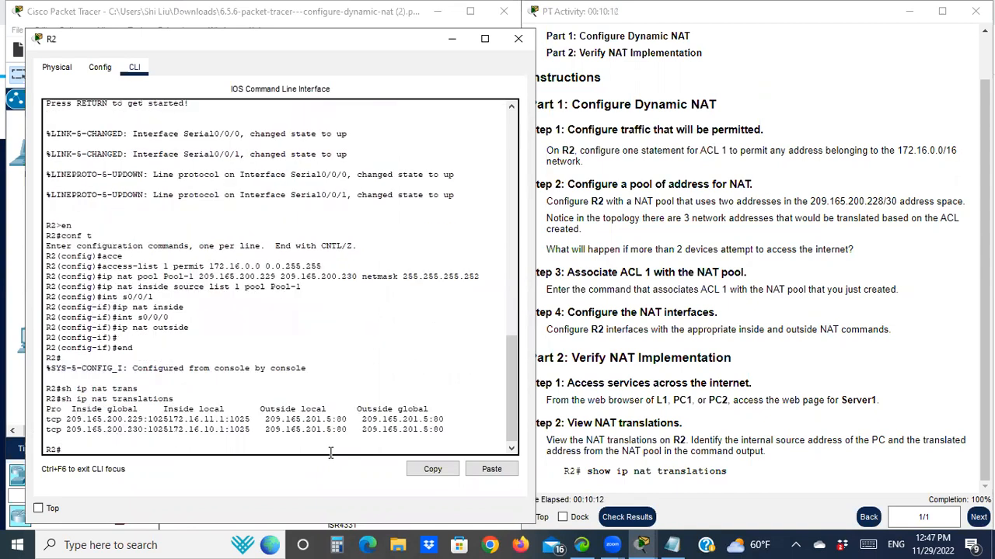
# - Open L1's IP configuration beside R2's translation table to check its IPv4 address against the 172.16.11.1 entry
pyautogui.moveTo(225, 41); pyautogui.dragTo(732, 47)
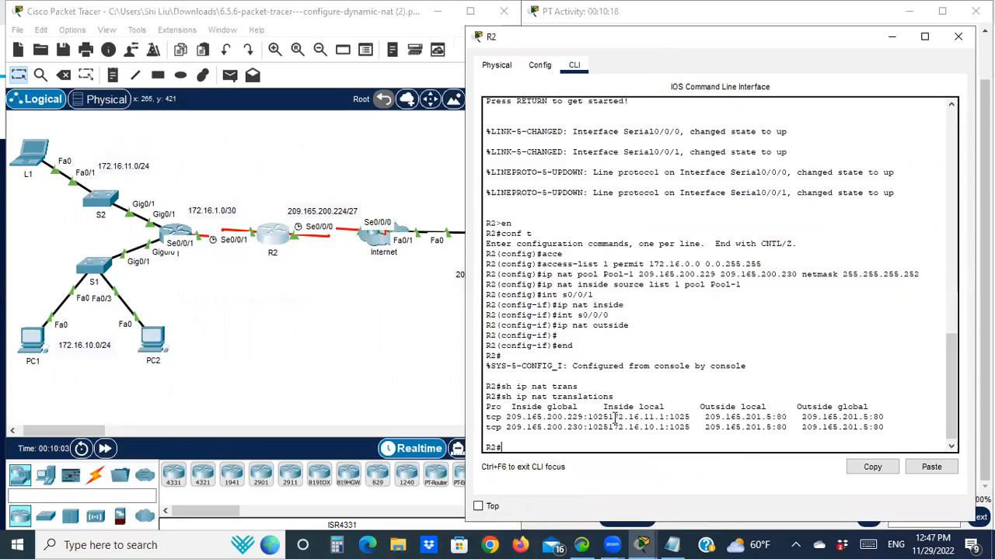
pyautogui.moveTo(609, 417); pyautogui.dragTo(668, 414)
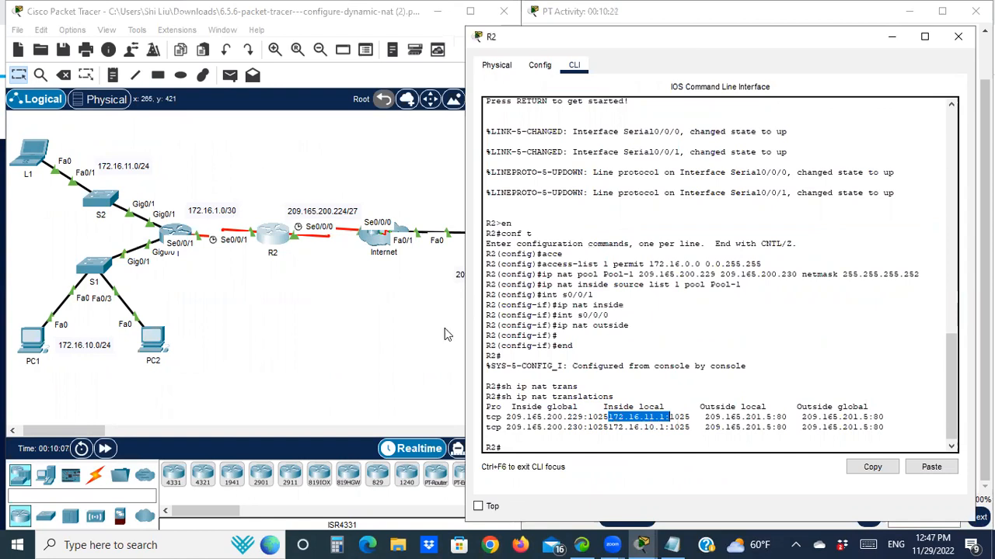
pyautogui.click(35, 154)
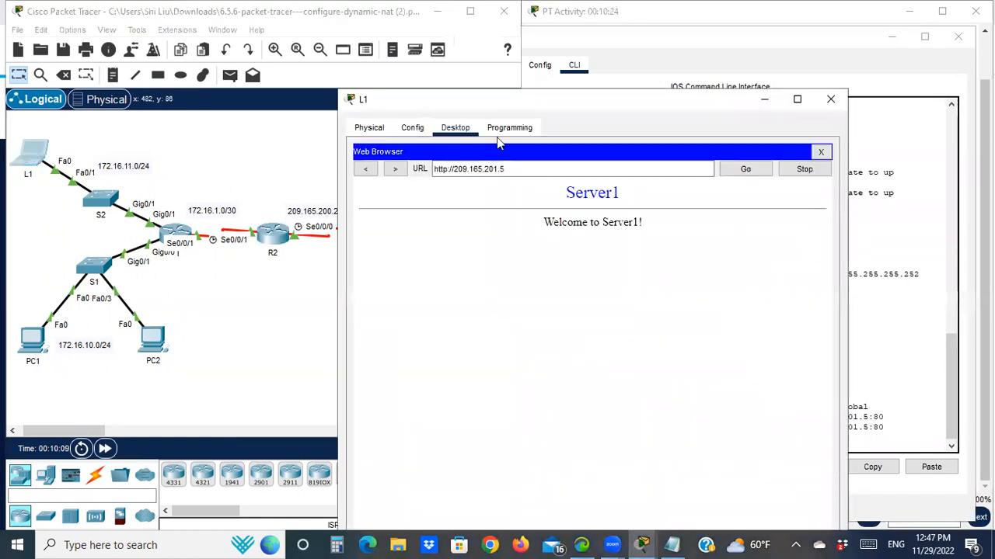
pyautogui.click(821, 154)
pyautogui.click(383, 208)
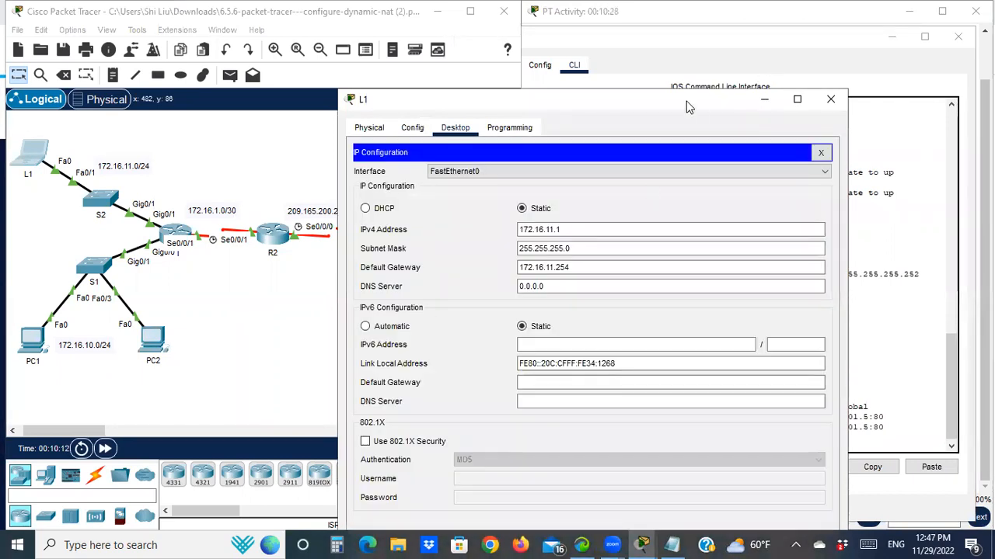
pyautogui.moveTo(661, 102); pyautogui.dragTo(350, 92)
pyautogui.click(243, 220)
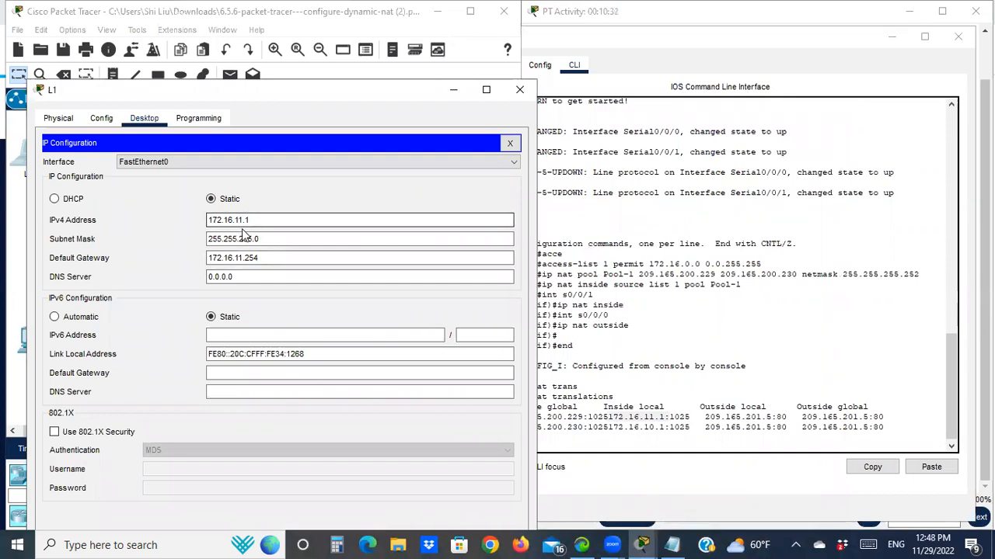
# - Compare L1's inside local and inside global addresses in the translation table with the first Pool-1 address, and close L1's window
pyautogui.moveTo(609, 419); pyautogui.dragTo(658, 420)
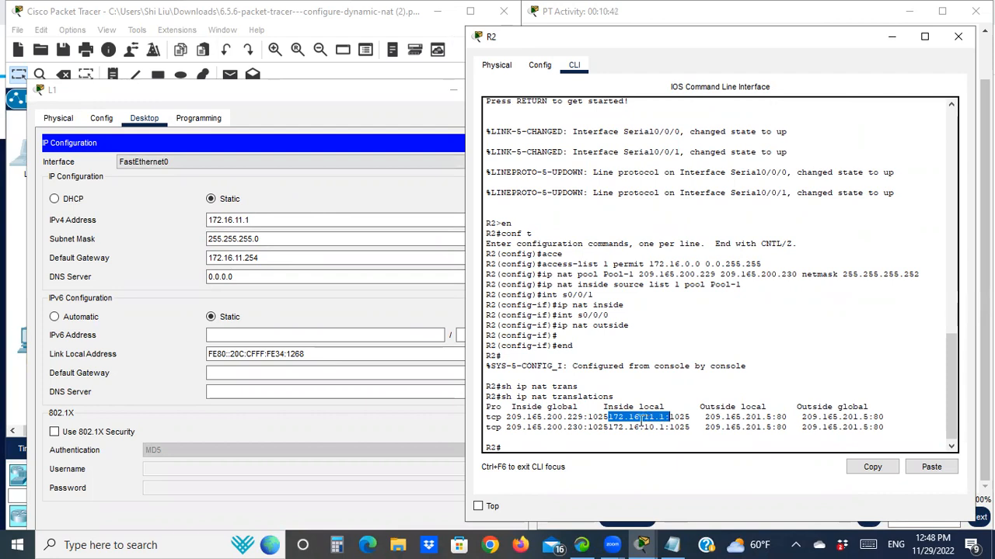
pyautogui.moveTo(506, 422); pyautogui.dragTo(585, 421)
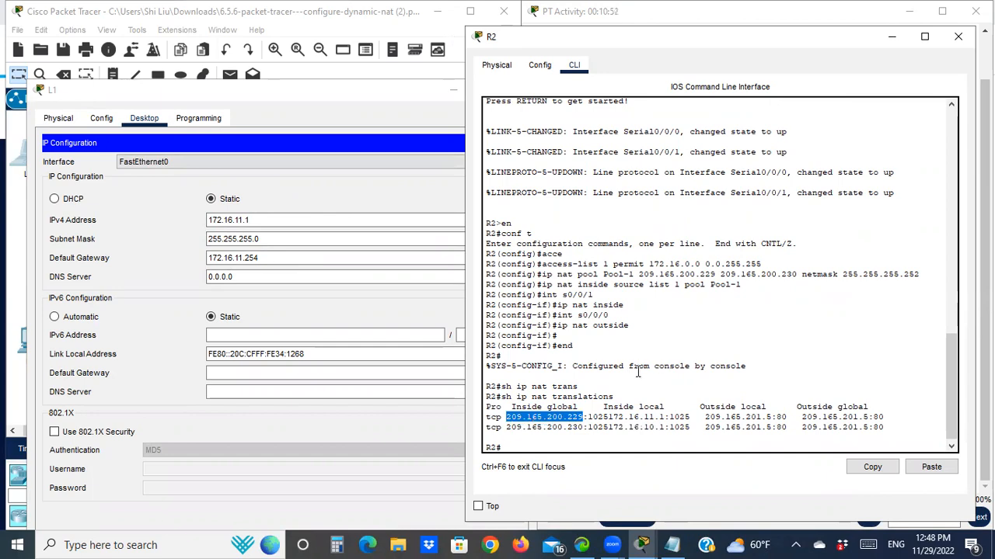
pyautogui.scroll(8, 656, 345)
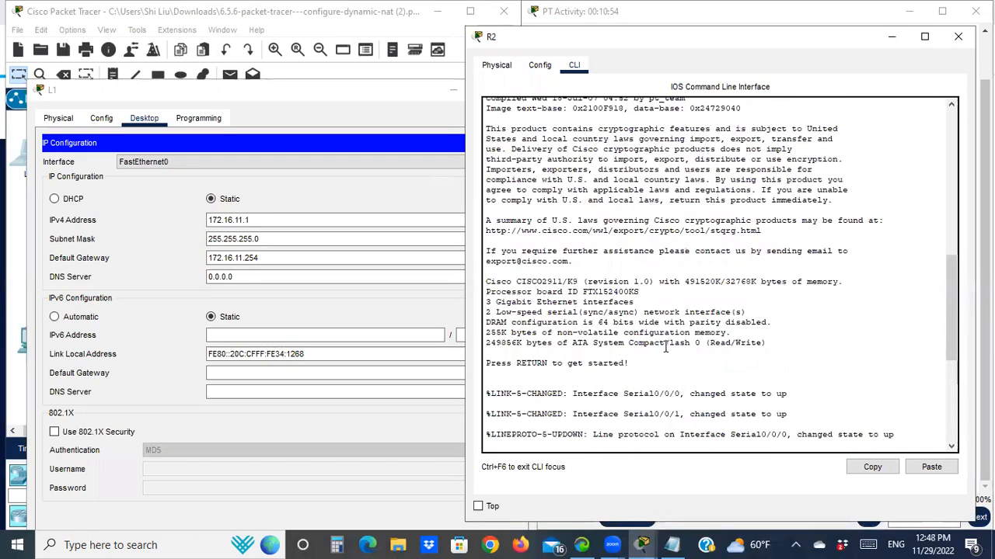
pyautogui.scroll(10, 664, 347)
pyautogui.scroll(-16, 661, 354)
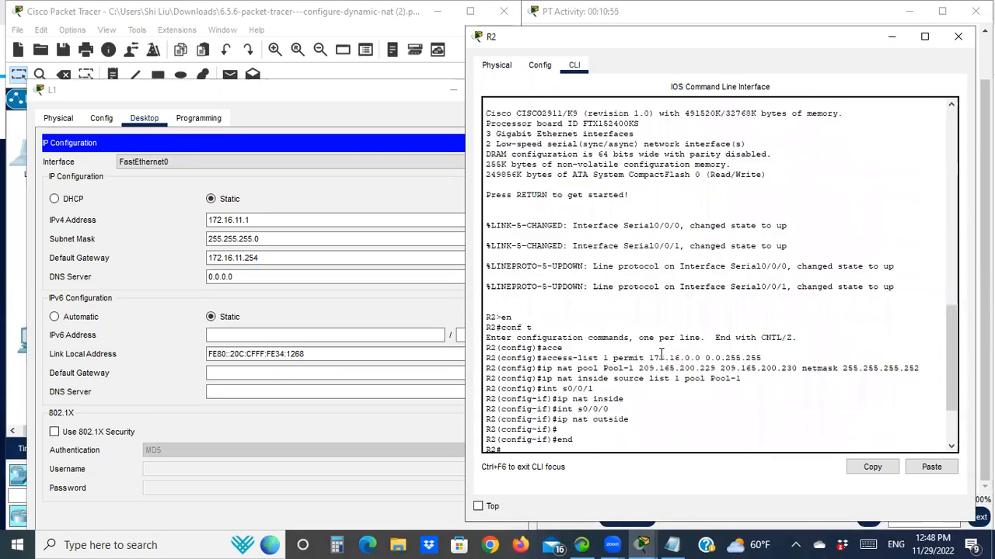
pyautogui.scroll(-4, 662, 354)
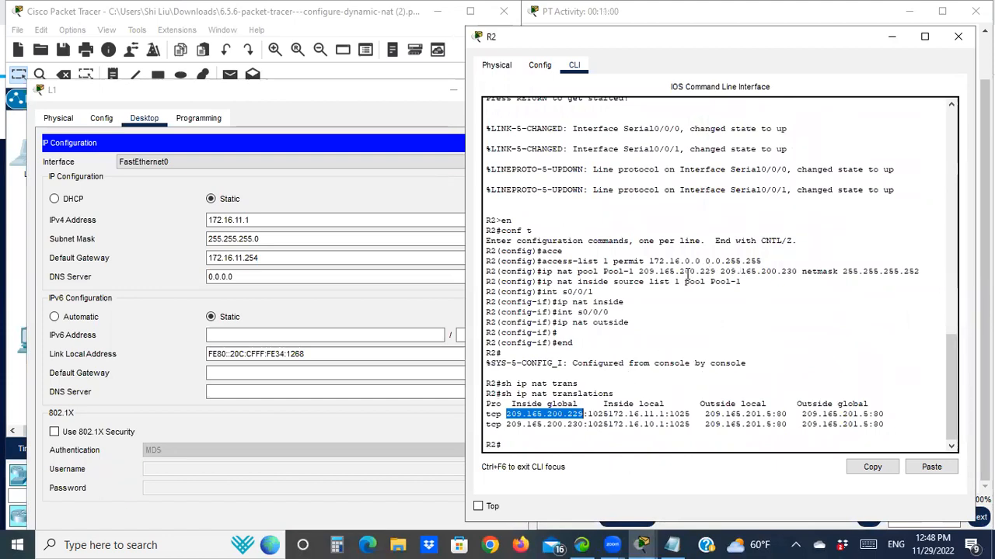
pyautogui.moveTo(639, 271); pyautogui.dragTo(720, 274)
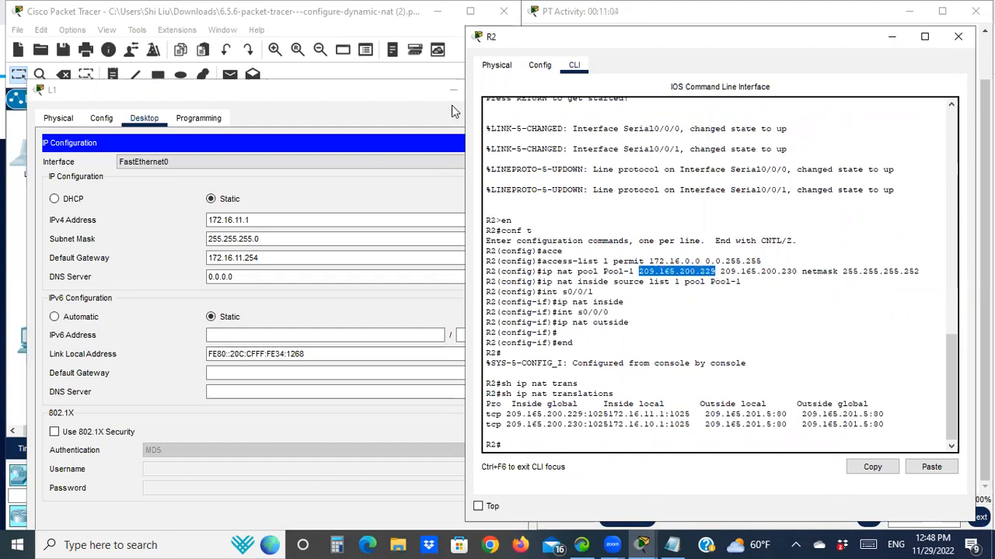
pyautogui.click(397, 96)
pyautogui.click(516, 90)
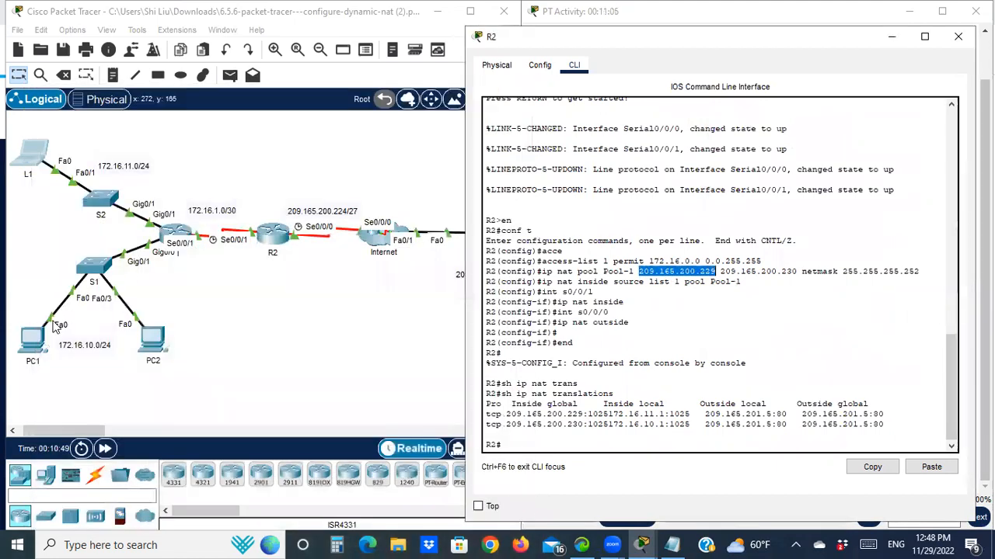
# - Open PC1's IP configuration, highlight its IPv4 address, and place the window beside R2's translation table
pyautogui.click(32, 341)
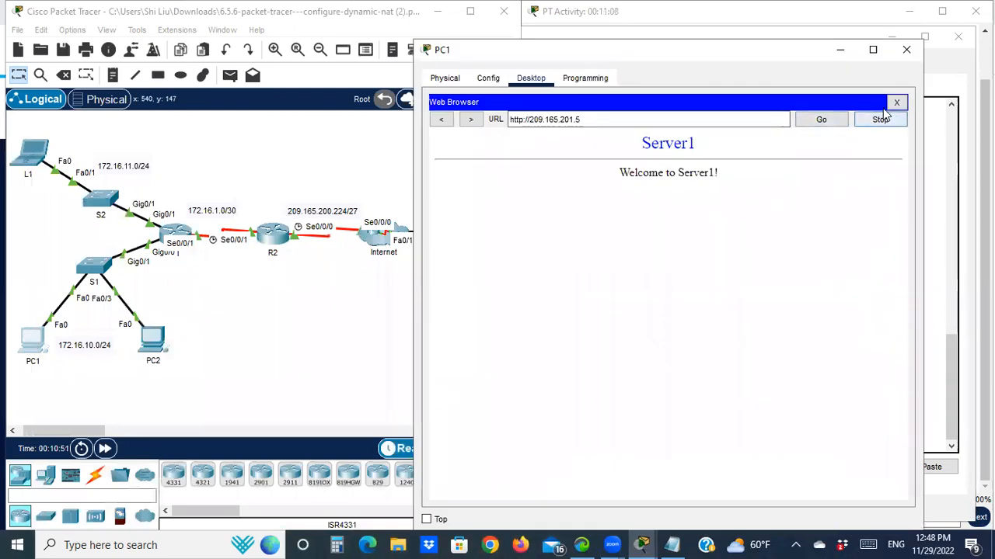
pyautogui.click(896, 101)
pyautogui.click(470, 146)
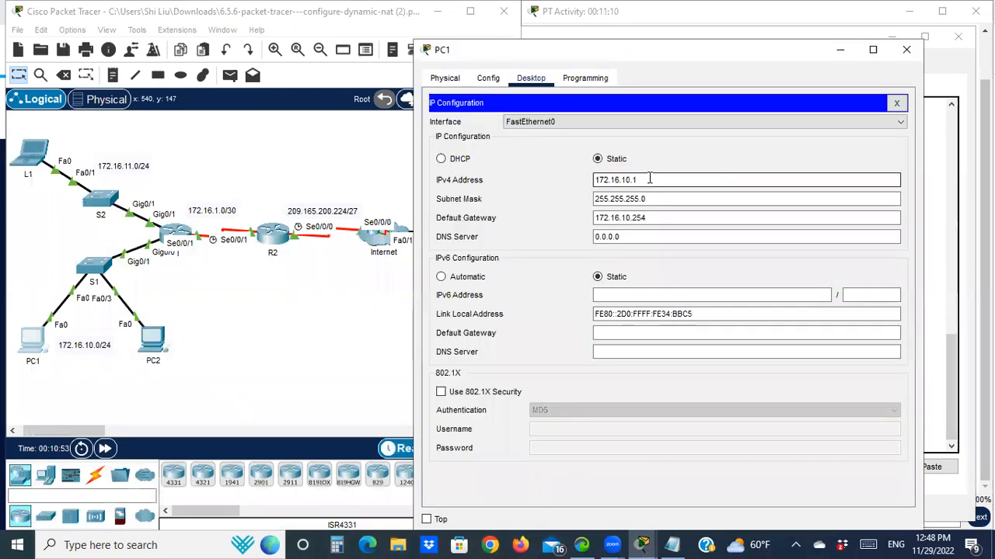
pyautogui.moveTo(644, 180); pyautogui.dragTo(593, 180)
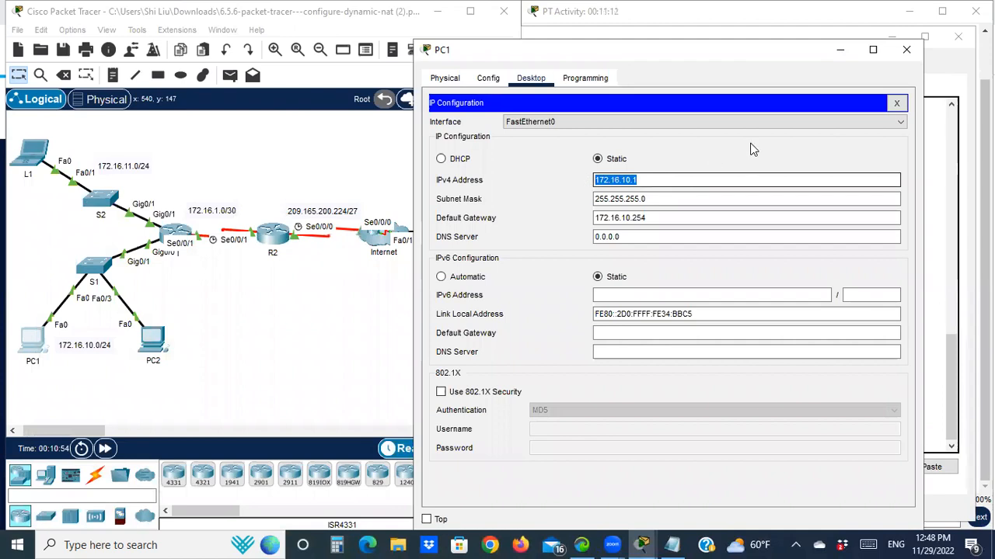
pyautogui.moveTo(743, 53); pyautogui.dragTo(305, 55)
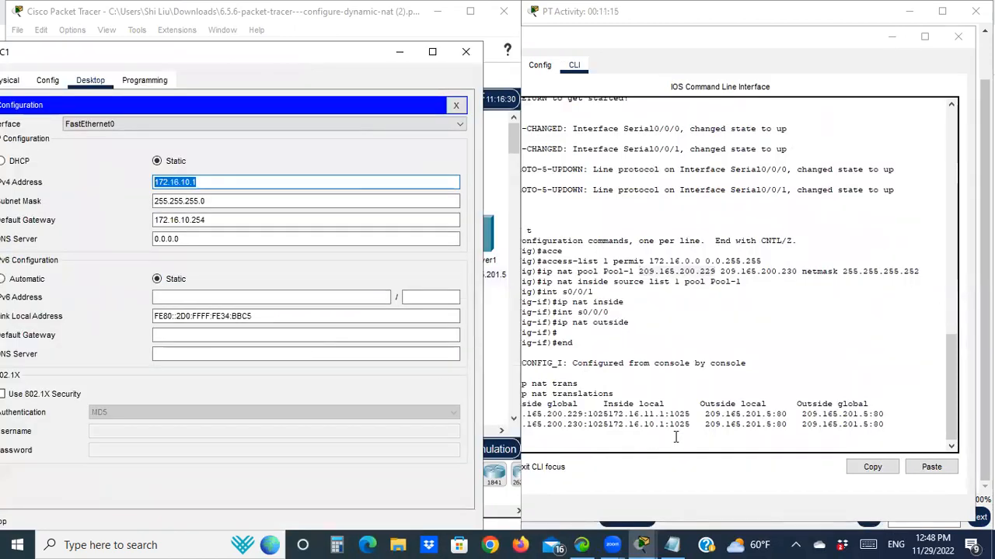
# - Examine the inside local and inside global addresses of PC1's translation entry on R2, and minimize PC1's window
pyautogui.moveTo(609, 425); pyautogui.dragTo(667, 425)
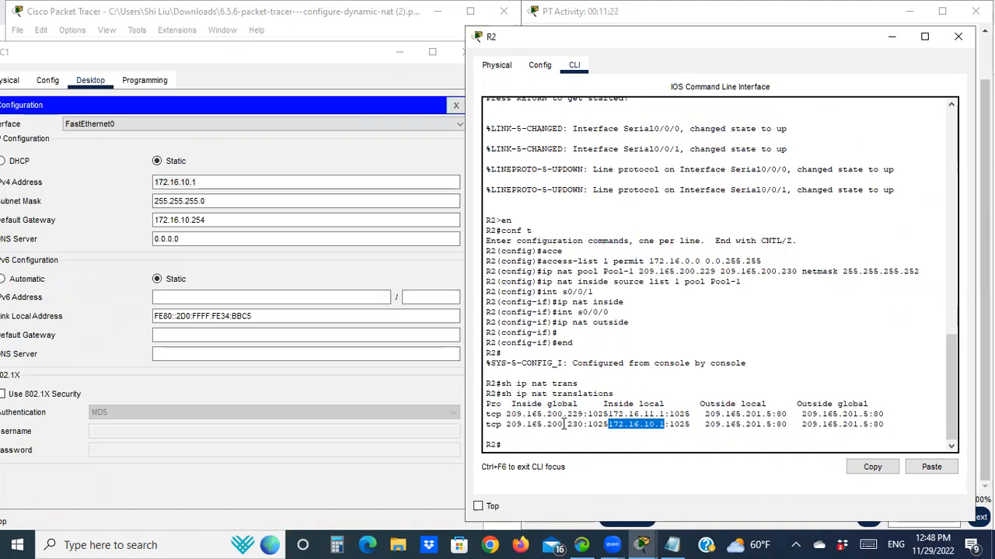
pyautogui.moveTo(583, 426); pyautogui.dragTo(505, 426)
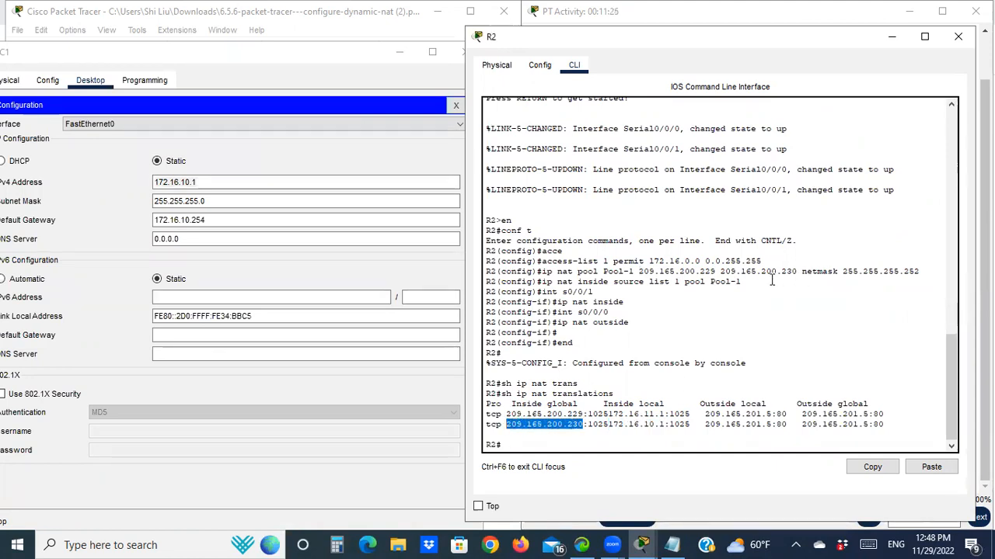
pyautogui.click(399, 53)
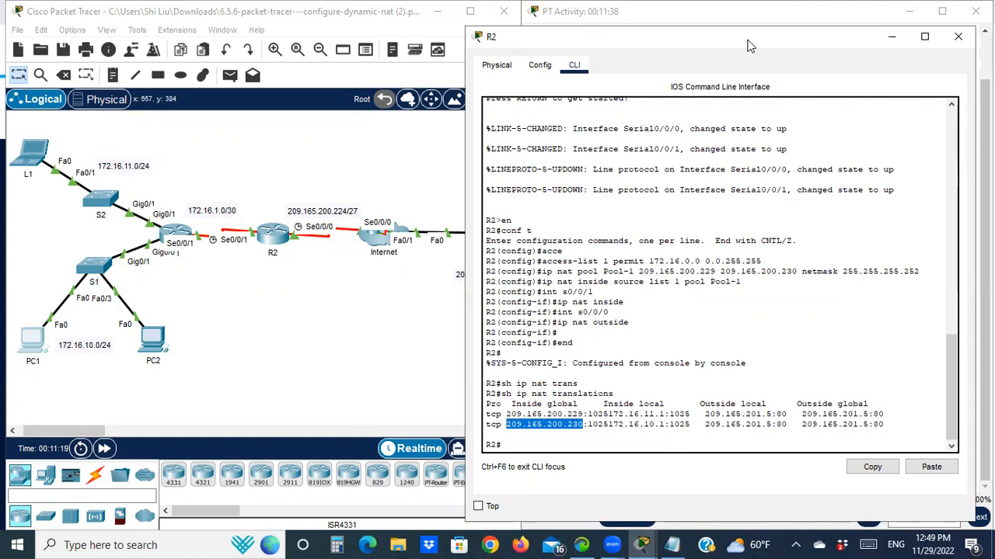
# - Compare the outside local address in R2's translation table with Server1's topology address, minimize R2's window, and return to the instructions
pyautogui.moveTo(741, 45); pyautogui.dragTo(775, 38)
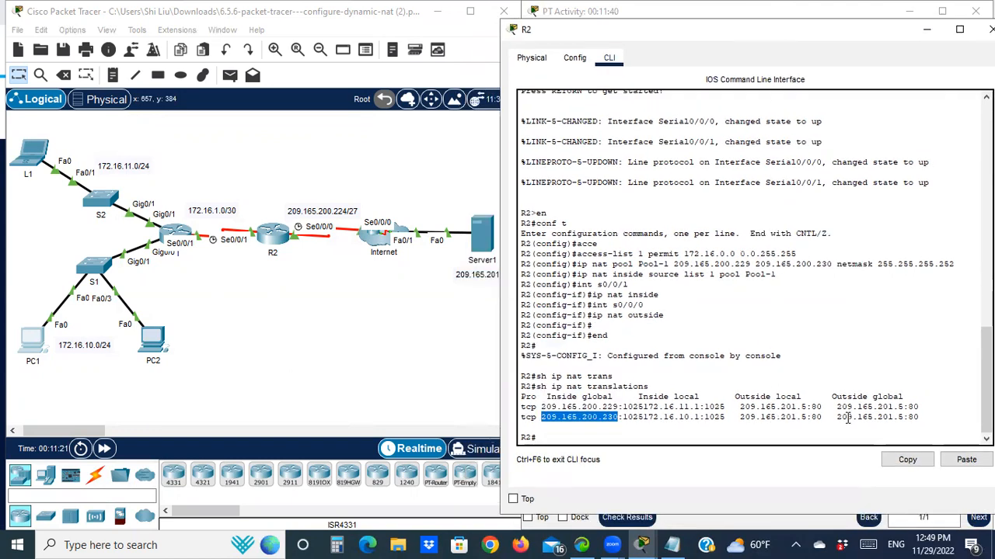
pyautogui.moveTo(735, 407); pyautogui.dragTo(804, 411)
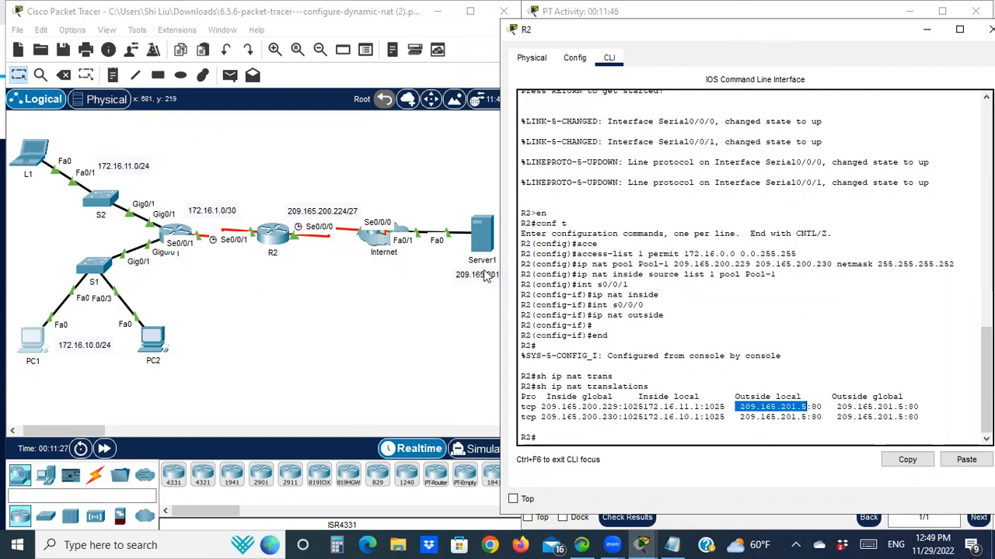
pyautogui.moveTo(633, 38); pyautogui.dragTo(656, 35)
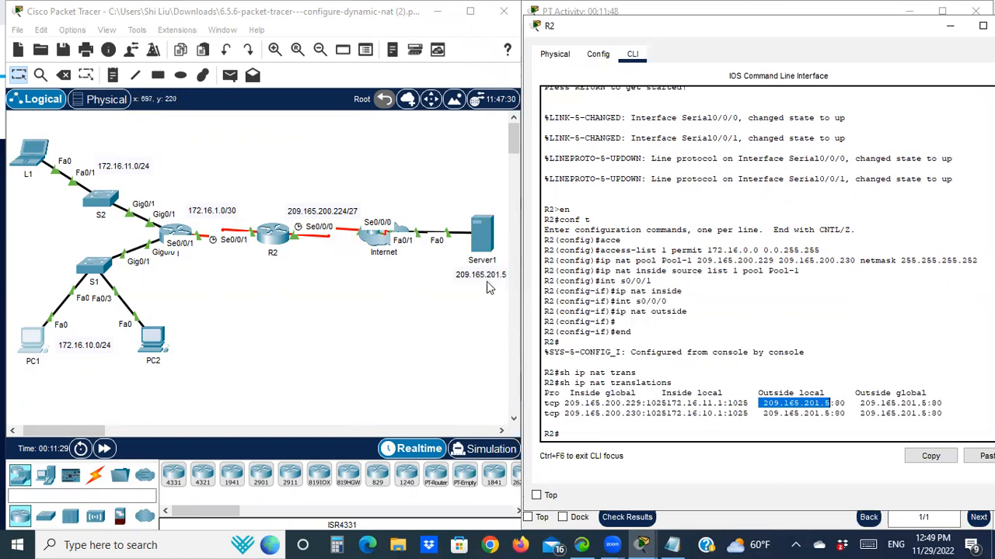
pyautogui.moveTo(588, 67); pyautogui.dragTo(452, 63)
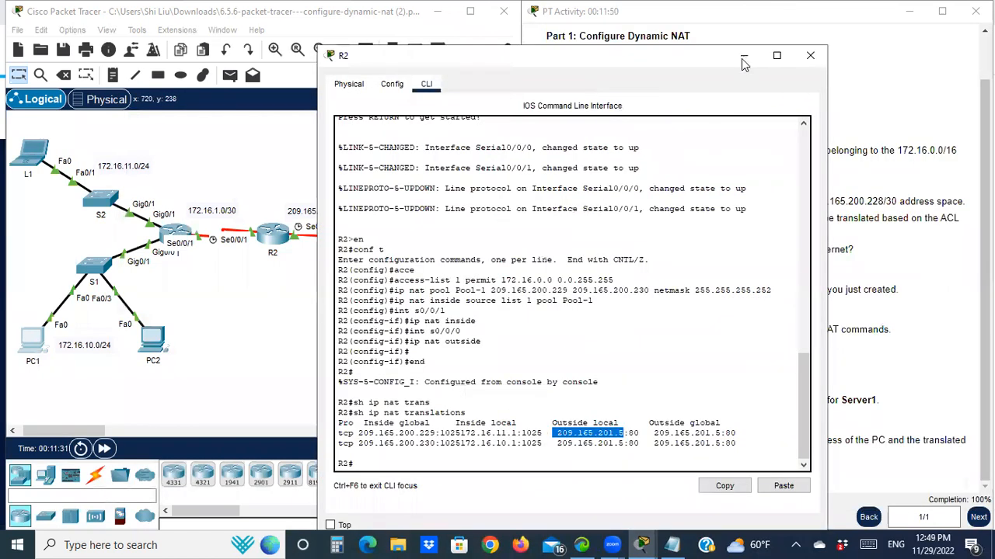
pyautogui.click(744, 59)
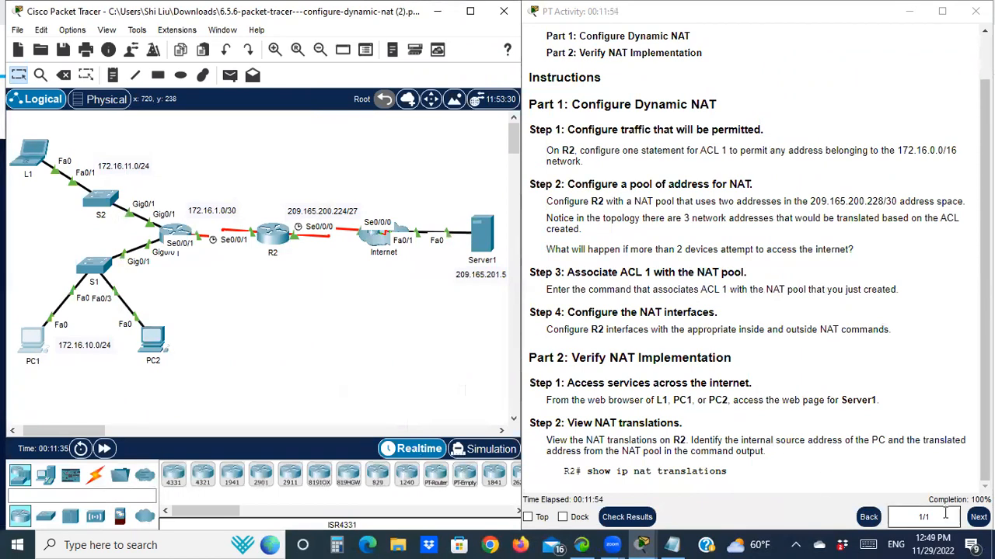
pyautogui.scroll(1, 829, 272)
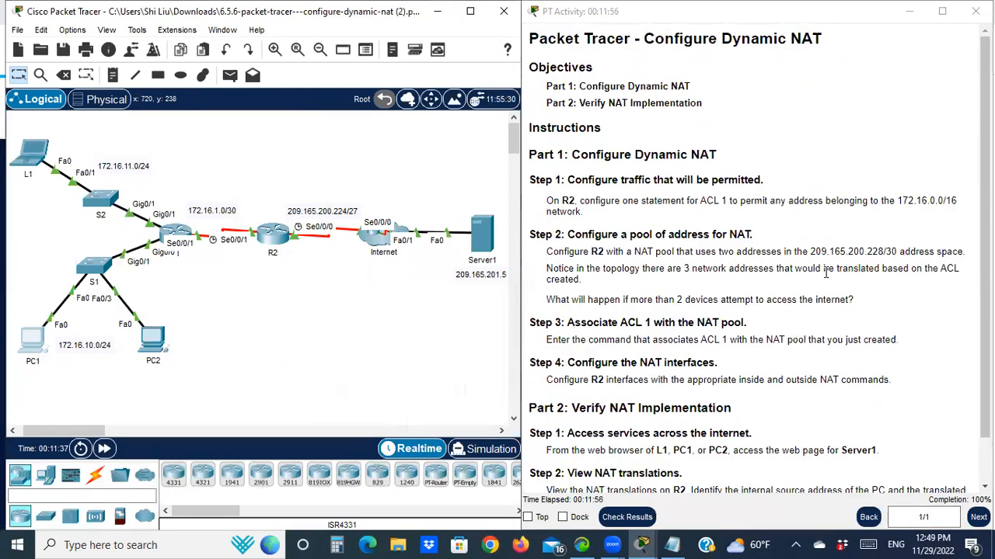